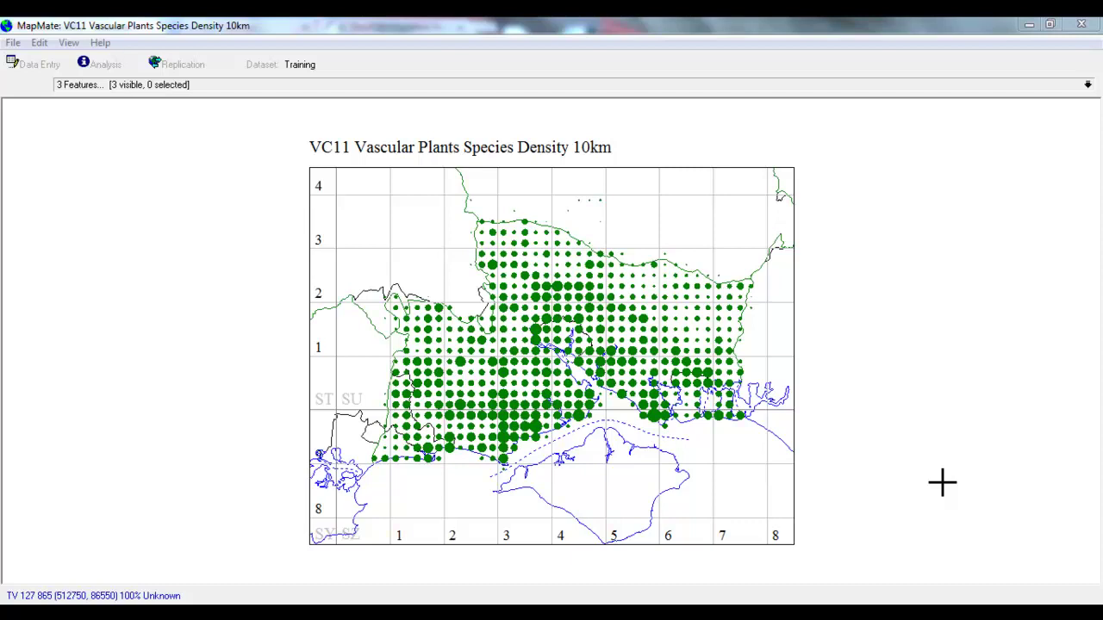
Start a new special map for the Vascular Plants (microspecies) and Charophytes group.
{"action": "left_click", "coordinate": [12, 42]}
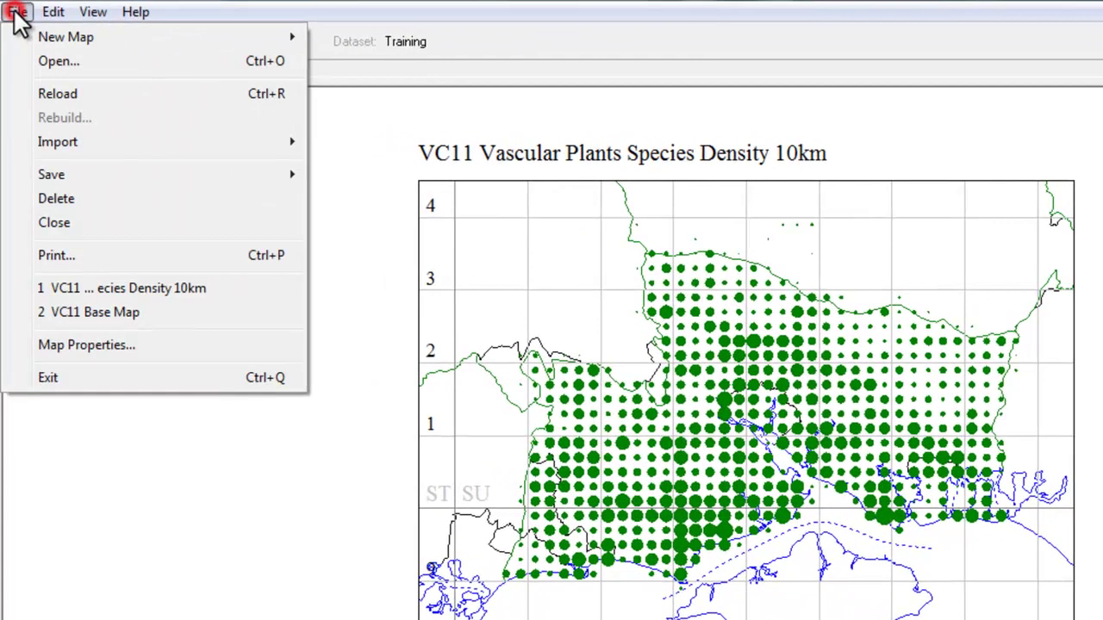
{"action": "mouse_move", "coordinate": [26, 39]}
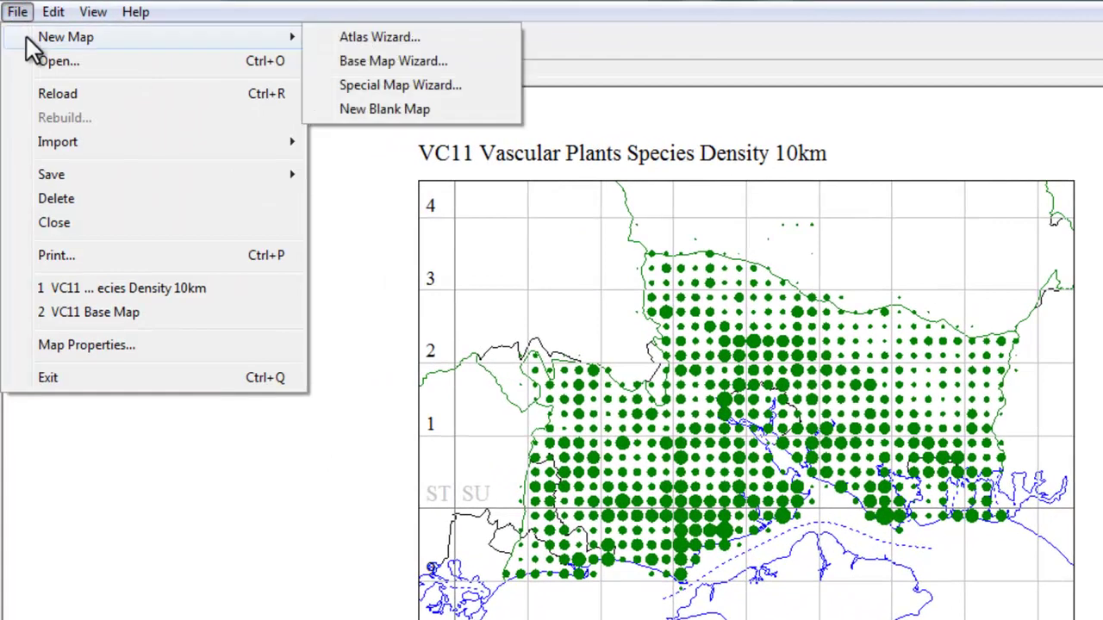
{"action": "left_click", "coordinate": [382, 85]}
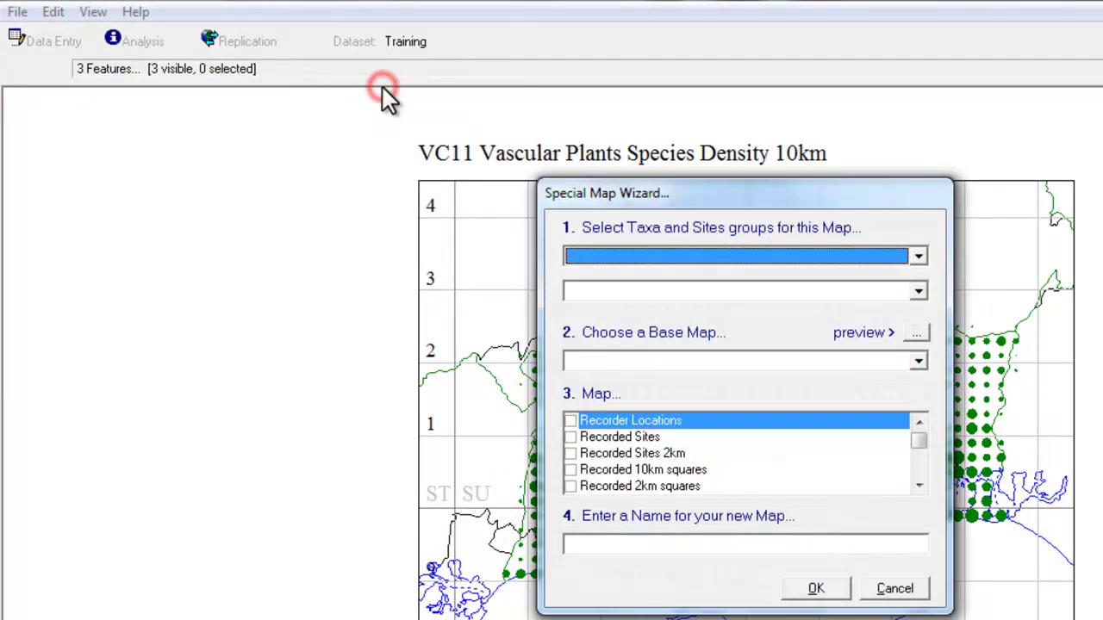
{"action": "left_click", "coordinate": [844, 259]}
{"action": "key", "text": "v"}
{"action": "key", "text": "Return"}
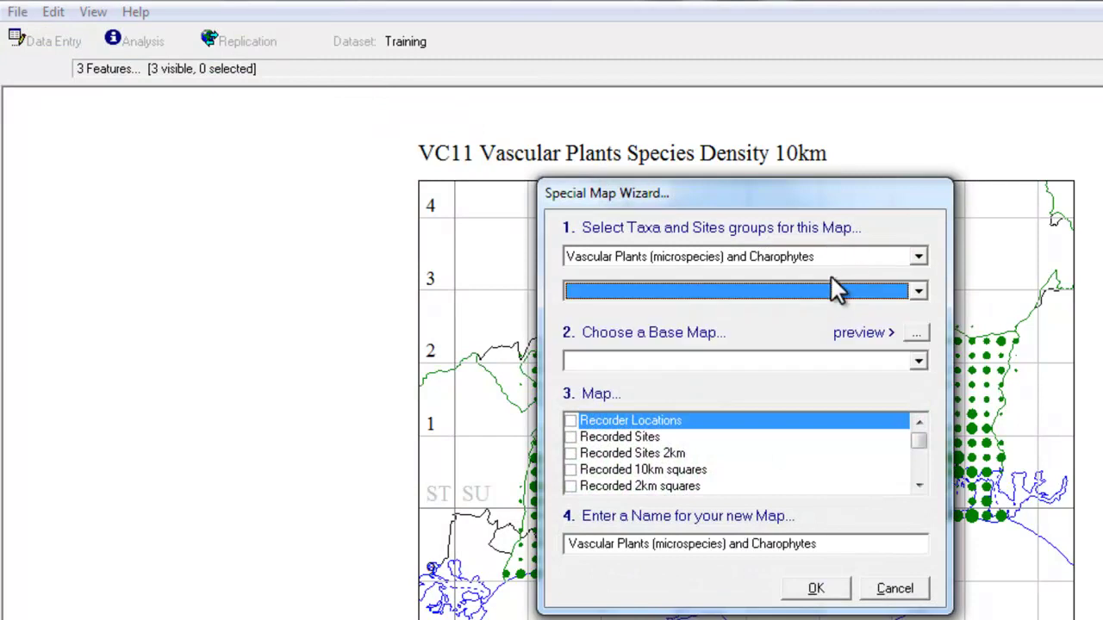
Choose VC11 as the sites group and VC11 Base Map as the base map.
{"action": "left_click", "coordinate": [829, 291]}
{"action": "mouse_move", "coordinate": [923, 325]}
{"action": "left_mouse_down"}
{"action": "mouse_move", "coordinate": [924, 358]}
{"action": "mouse_move", "coordinate": [924, 344]}
{"action": "left_mouse_up"}
{"action": "left_click", "coordinate": [834, 406]}
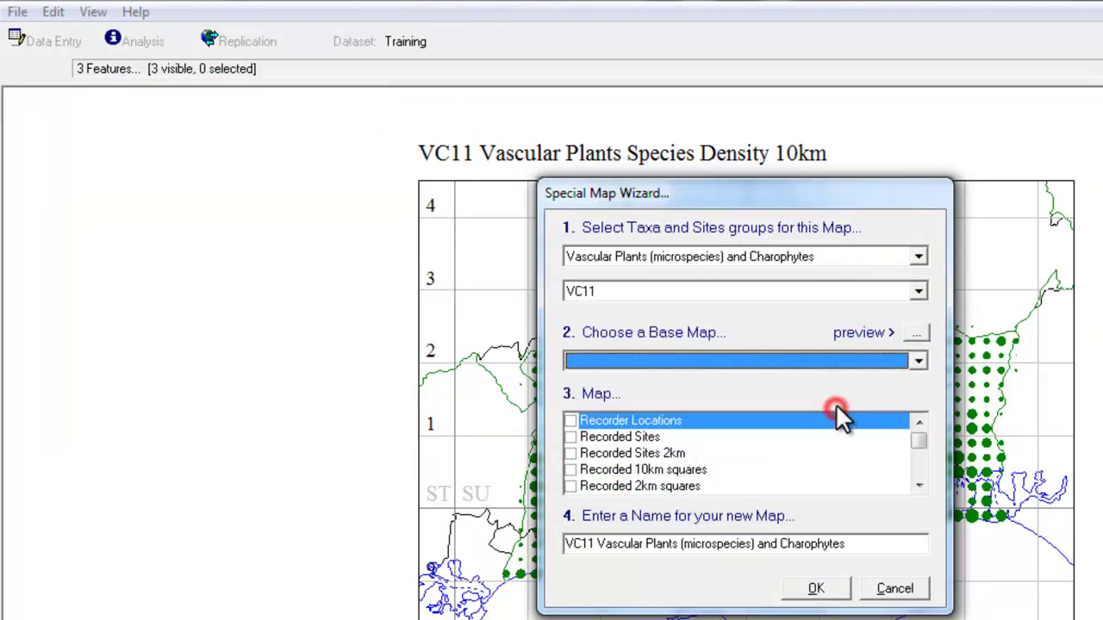
{"action": "left_click", "coordinate": [920, 362]}
{"action": "key", "text": "v"}
{"action": "key", "text": "Return"}
{"action": "left_click_drag", "start_coordinate": [920, 442], "coordinate": [920, 454]}
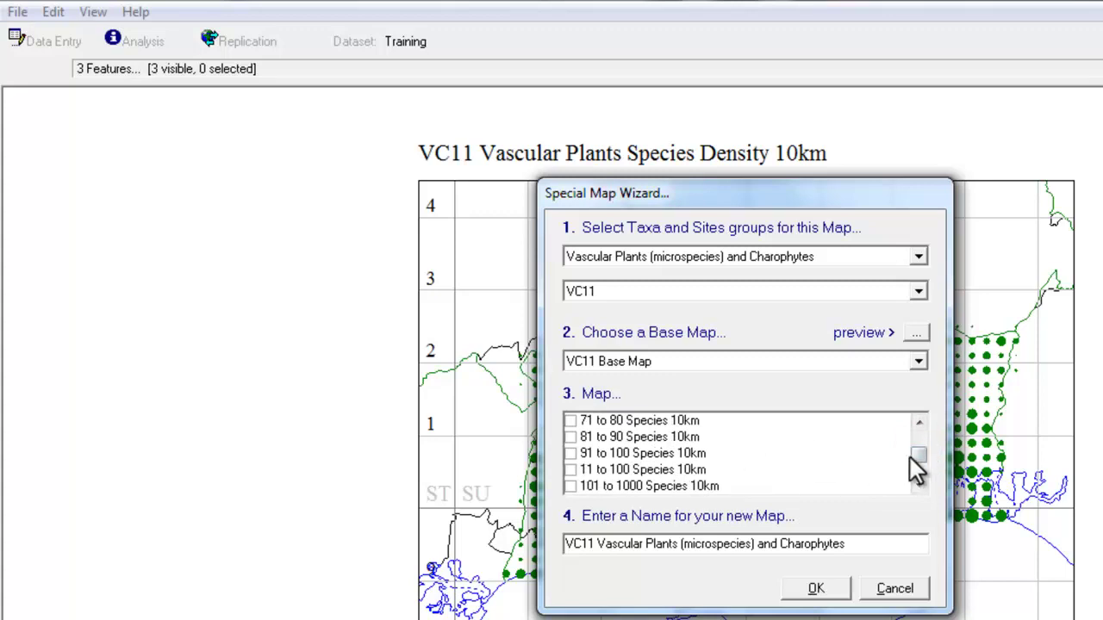
Tick the '1 to 10 Species 10km' band in the wizard's map list and select part of the map name.
{"action": "left_click", "coordinate": [916, 456]}
{"action": "left_click", "coordinate": [918, 457]}
{"action": "mouse_move", "coordinate": [919, 458]}
{"action": "left_mouse_down"}
{"action": "mouse_move", "coordinate": [922, 473]}
{"action": "mouse_move", "coordinate": [921, 463]}
{"action": "left_mouse_up"}
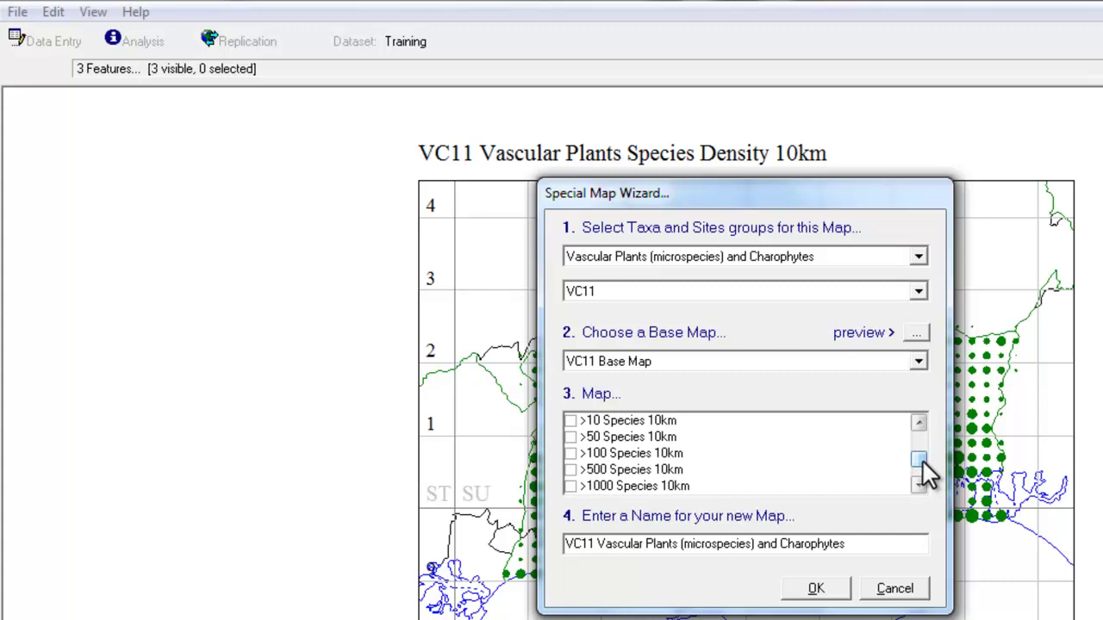
{"action": "scroll", "coordinate": [921, 463], "scroll_direction": "up", "scroll_amount": 1}
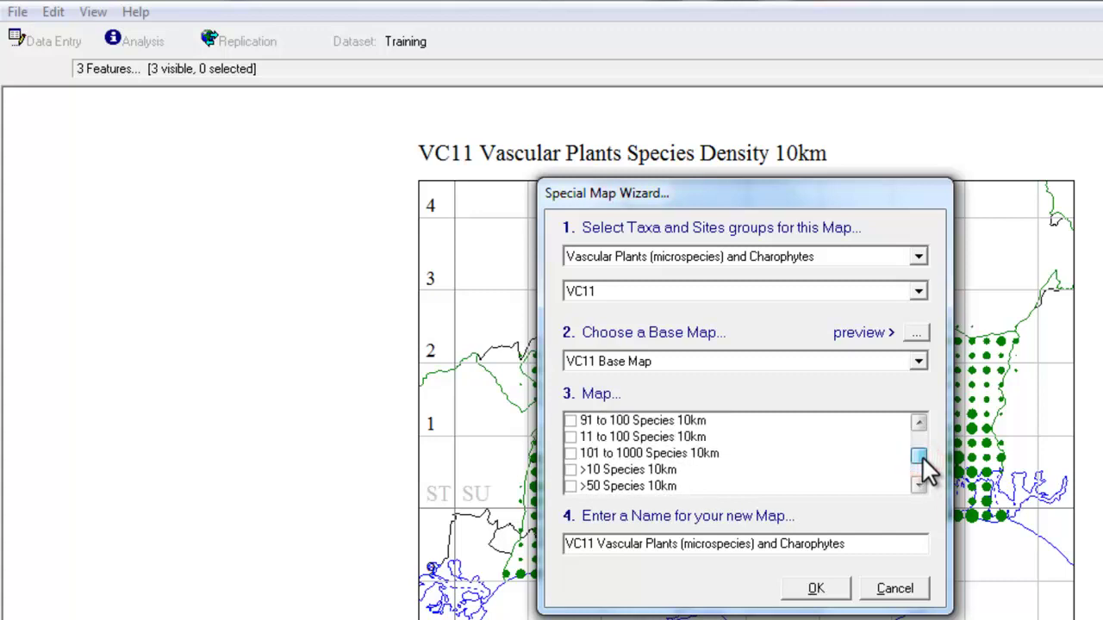
{"action": "left_click_drag", "start_coordinate": [921, 457], "coordinate": [923, 451]}
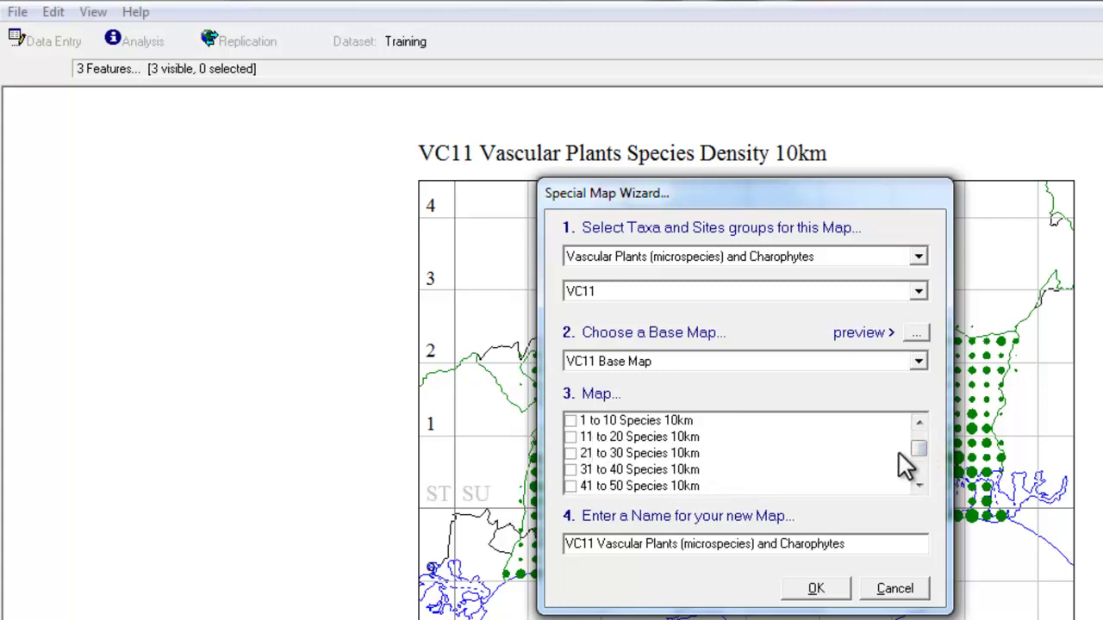
{"action": "left_click", "coordinate": [919, 470]}
{"action": "left_click", "coordinate": [919, 470]}
{"action": "left_click", "coordinate": [919, 470]}
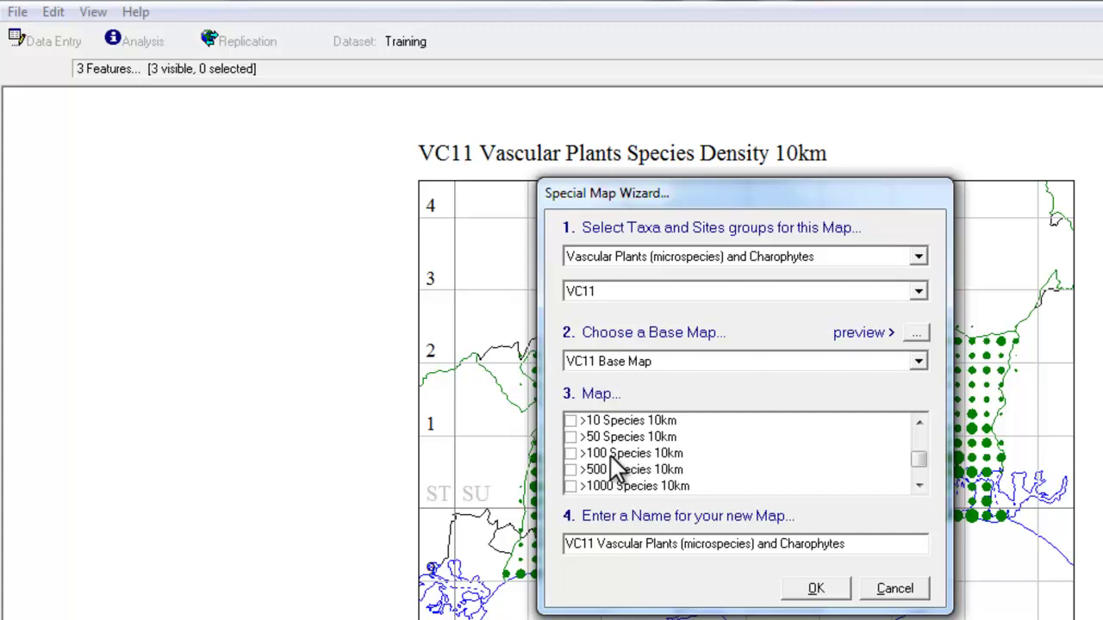
{"action": "left_click_drag", "start_coordinate": [919, 473], "coordinate": [920, 450]}
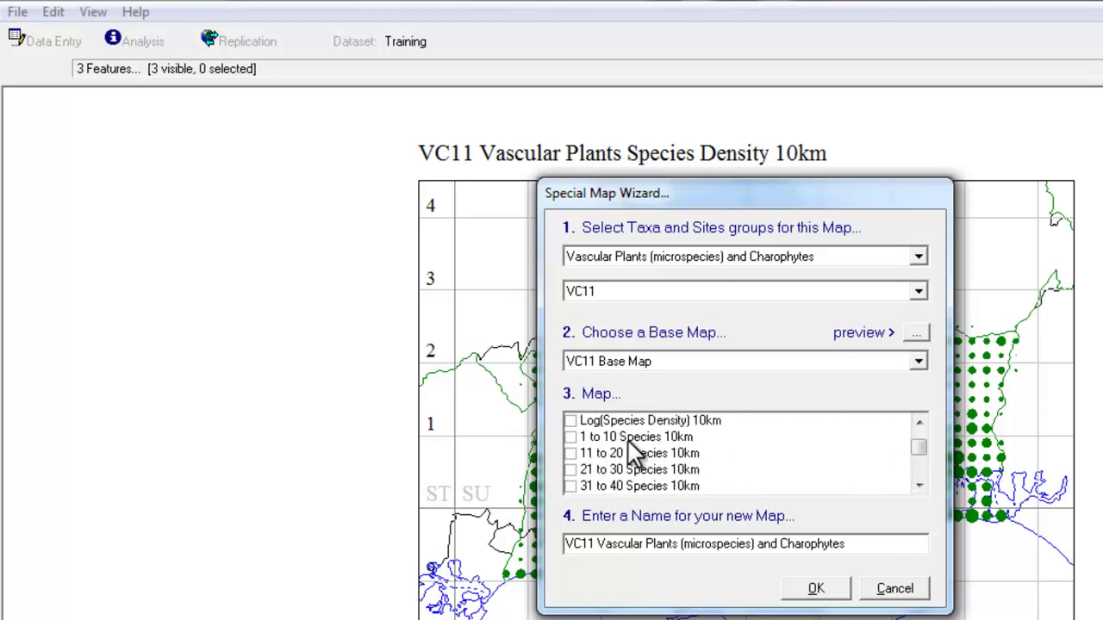
{"action": "left_click", "coordinate": [569, 437]}
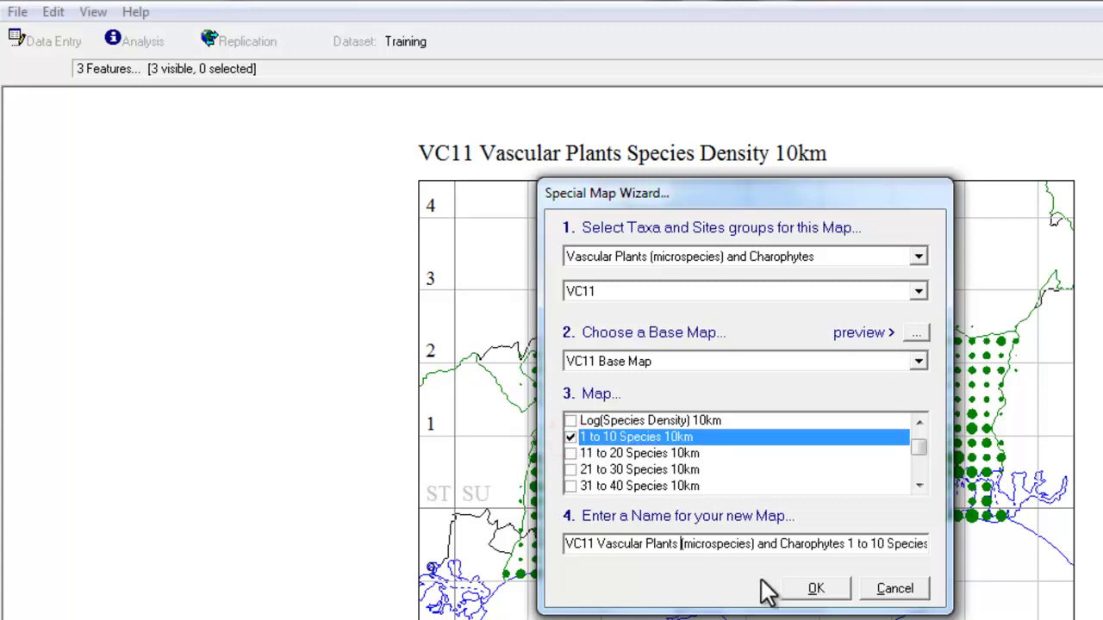
{"action": "key", "text": "ctrl+shift+Right"}
{"action": "key", "text": "ctrl+shift+Right"}
{"action": "key", "text": "ctrl+shift+Right"}
{"action": "key", "text": "ctrl+shift+Right"}
{"action": "key", "text": "ctrl+shift+Right"}
{"action": "key", "text": "ctrl+shift+Right"}
{"action": "key", "text": "ctrl+shift+Right"}
Rename the map ending to 'species richness banded', create it, and show its feature list.
{"action": "key", "text": "shift+End"}
{"action": "type", "text": "species richness banded"}
{"action": "left_click", "coordinate": [814, 588]}
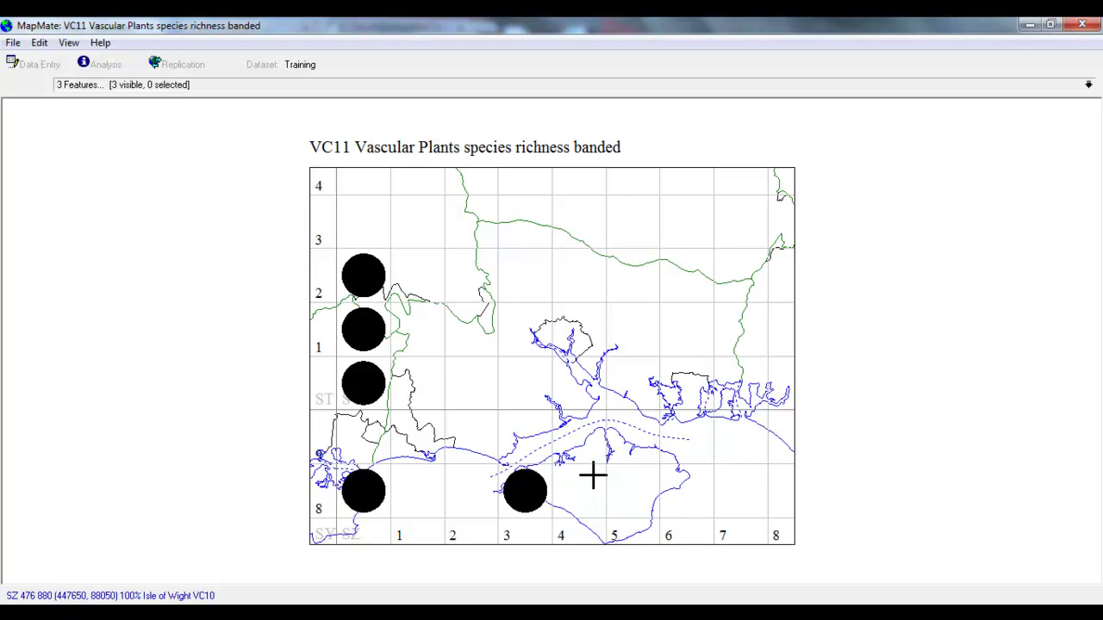
{"action": "left_click", "coordinate": [1088, 86]}
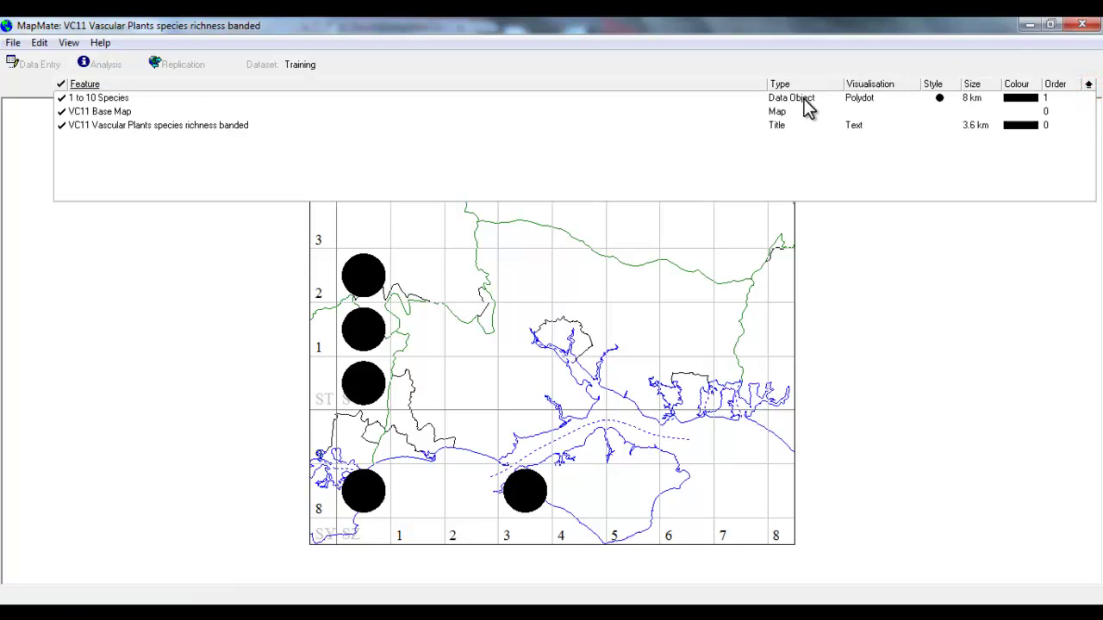
Change the 1 to 10 Species layer's SQL from 10k to 2k squares and save the query.
{"action": "right_click", "coordinate": [88, 97]}
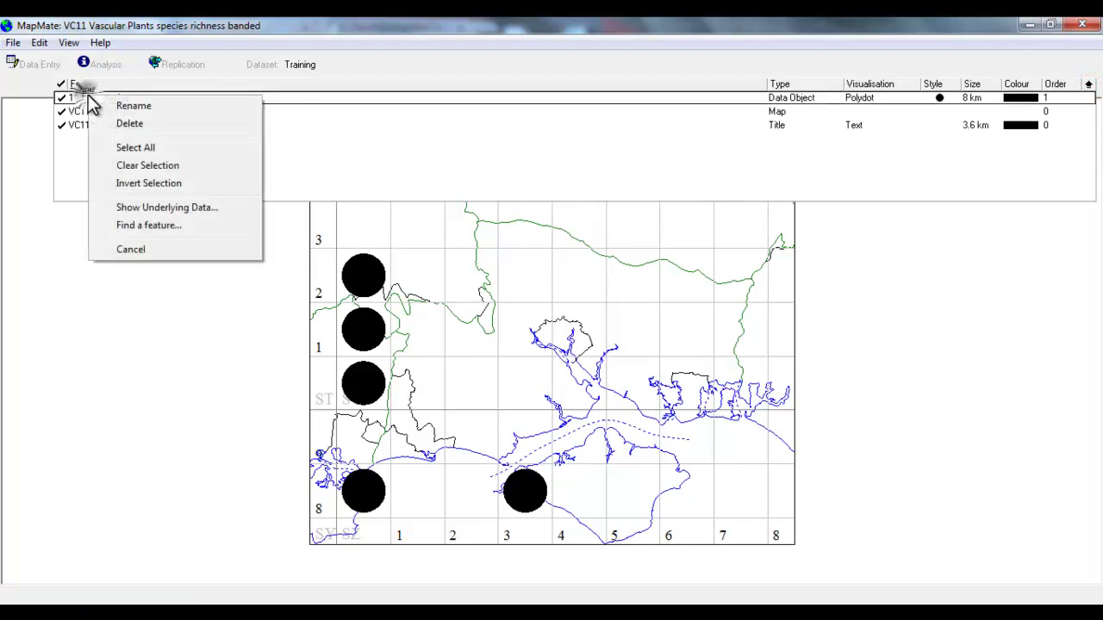
{"action": "left_click", "coordinate": [151, 211]}
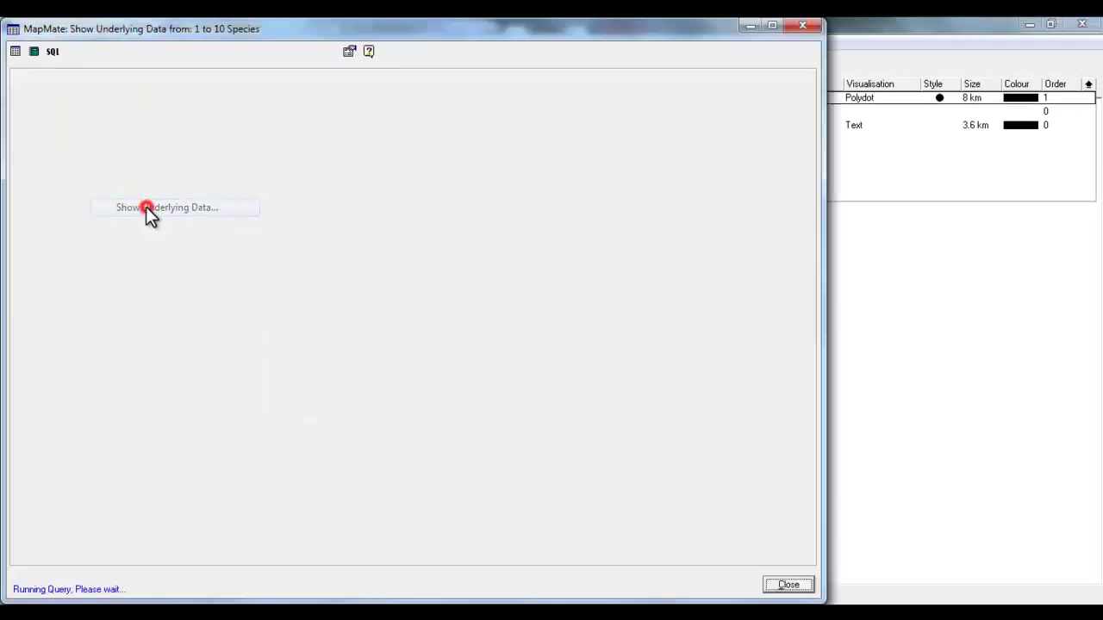
{"action": "left_click", "coordinate": [51, 53]}
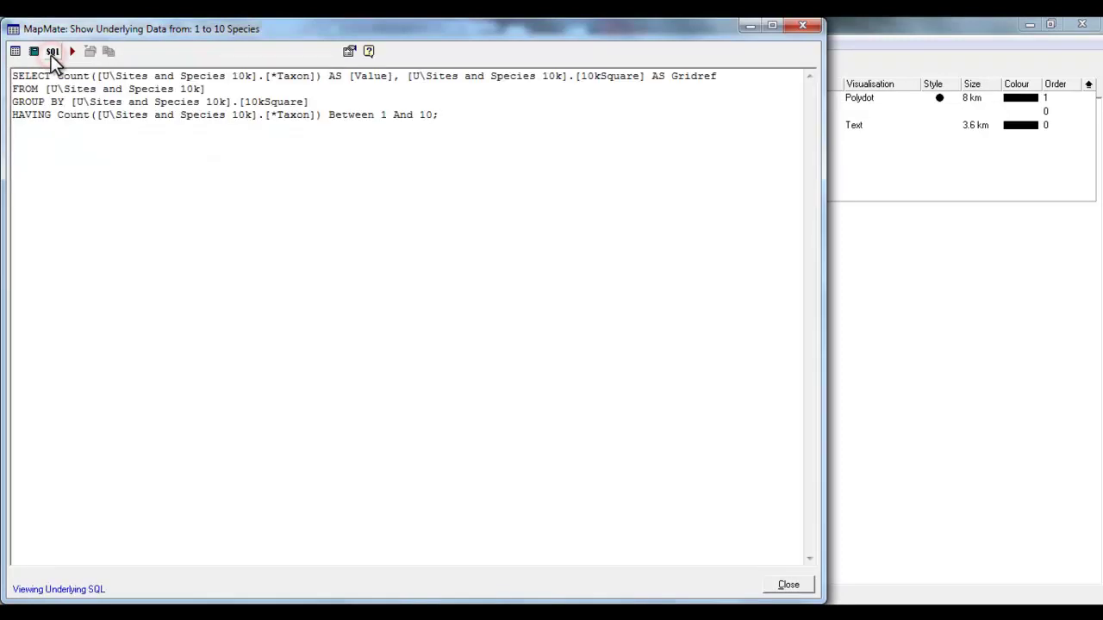
{"action": "left_click", "coordinate": [233, 76]}
{"action": "key", "text": "shift+Right"}
{"action": "key", "text": "shift+Right"}
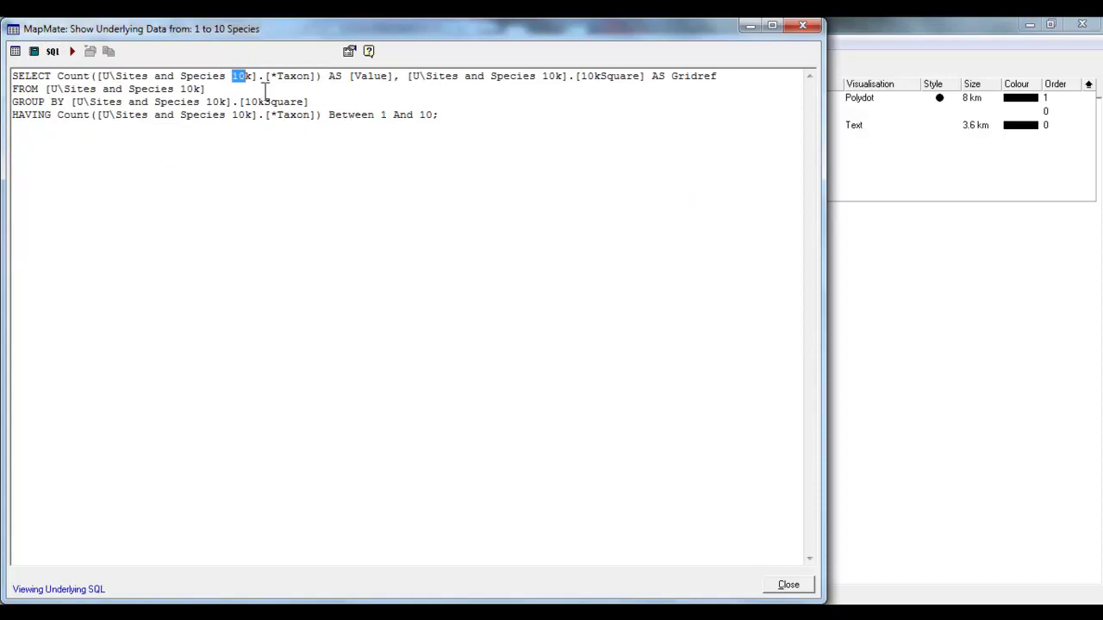
{"action": "type", "text": "2"}
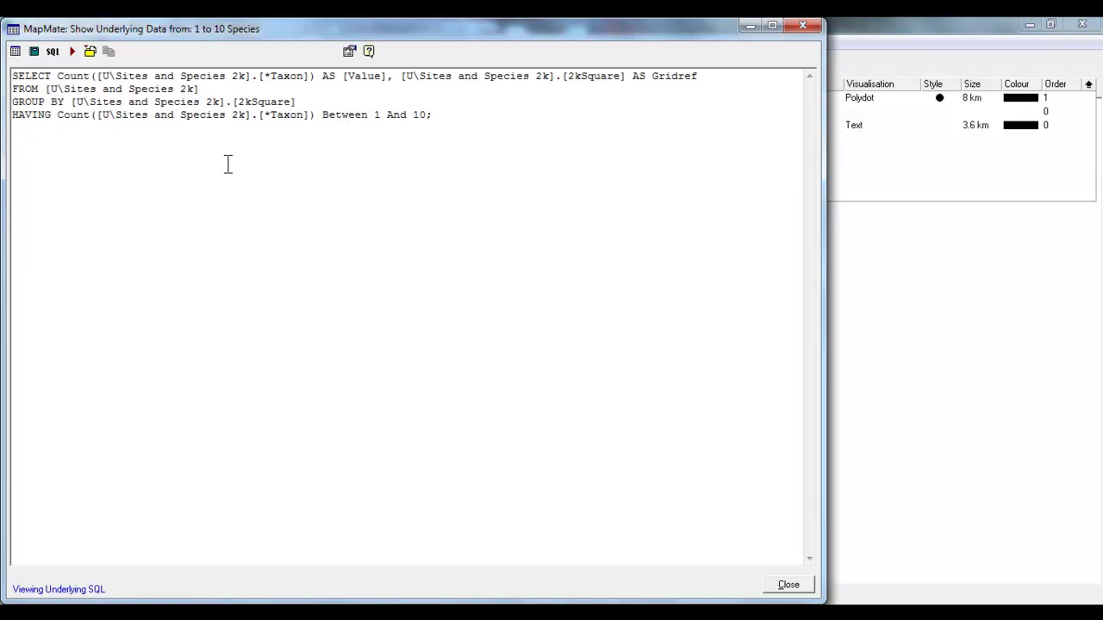
{"action": "left_click", "coordinate": [88, 50]}
{"action": "left_click", "coordinate": [587, 380]}
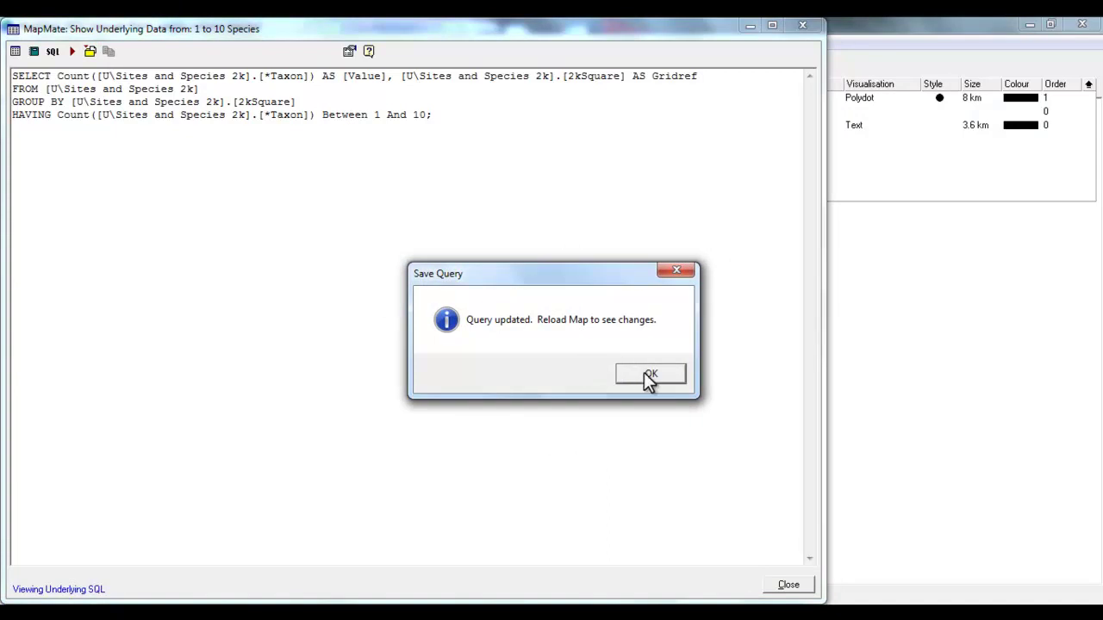
{"action": "left_click", "coordinate": [651, 376]}
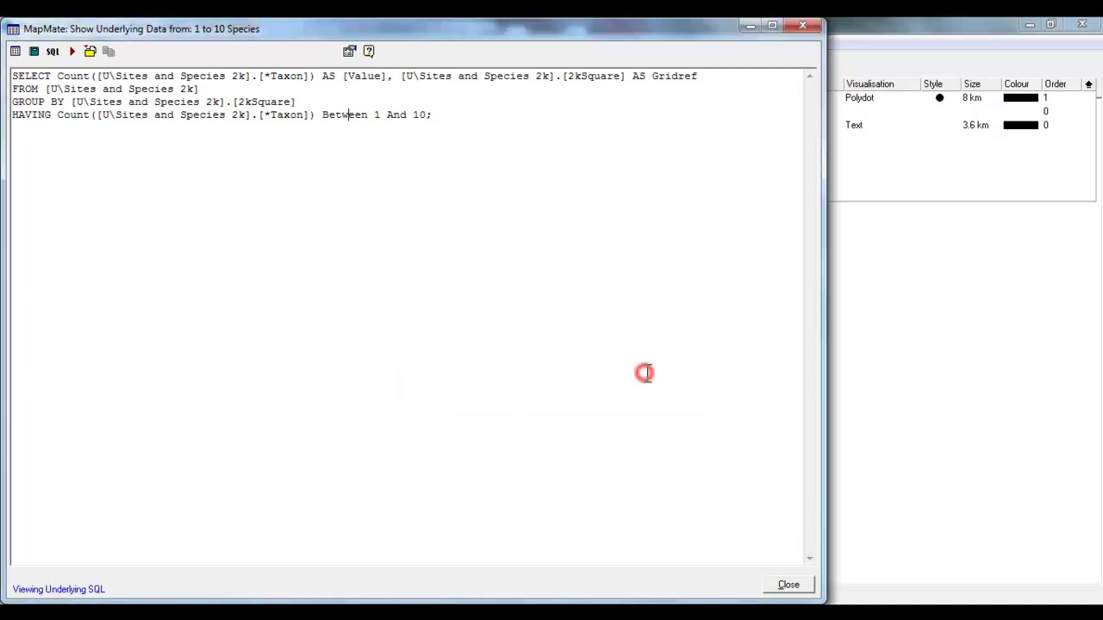
Close the query window and reload the map using the updated 2km query.
{"action": "left_click", "coordinate": [788, 586]}
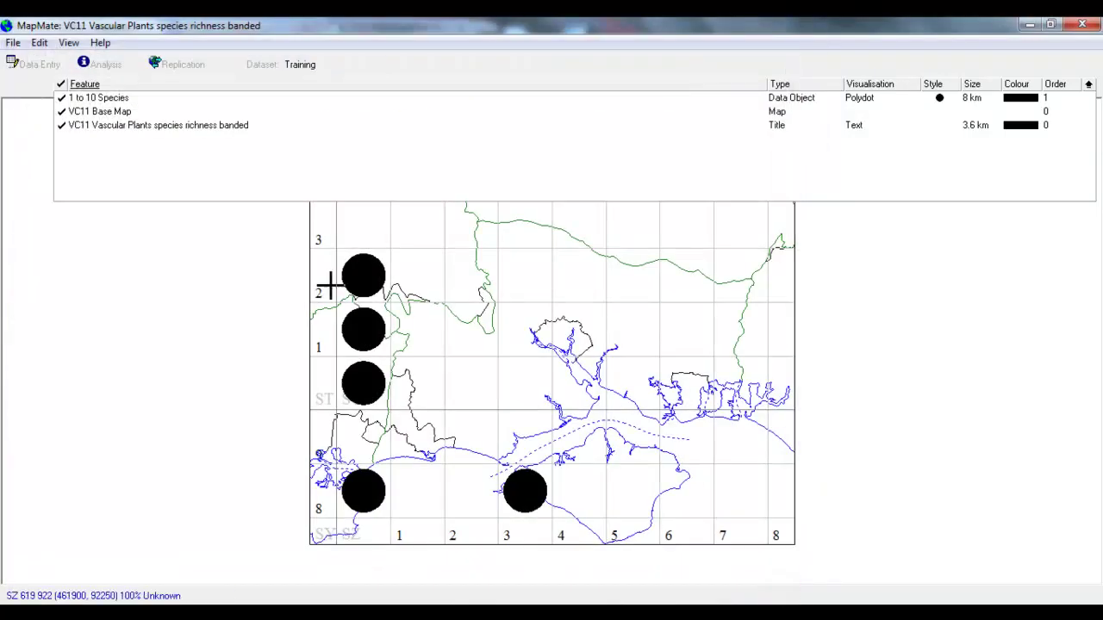
{"action": "left_click", "coordinate": [1089, 86]}
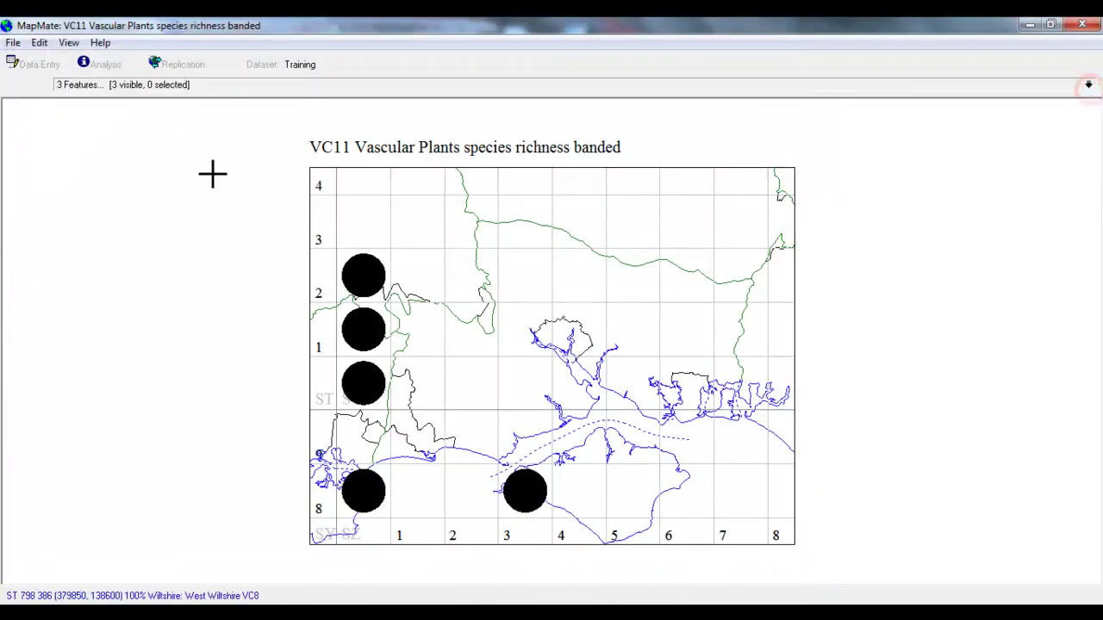
{"action": "left_click", "coordinate": [13, 42]}
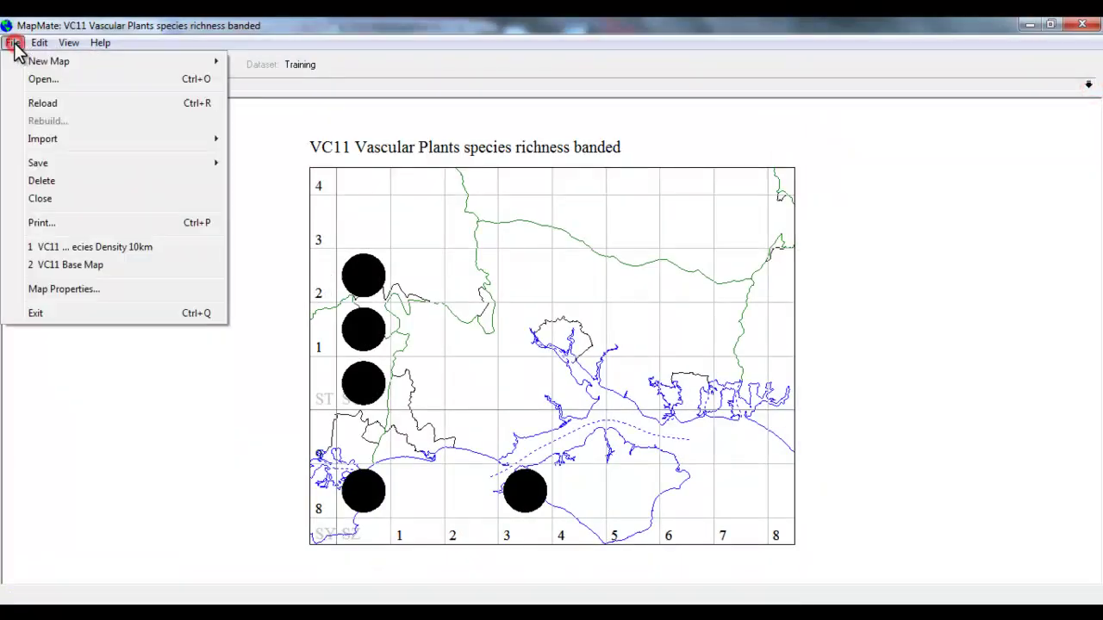
{"action": "left_click", "coordinate": [47, 104]}
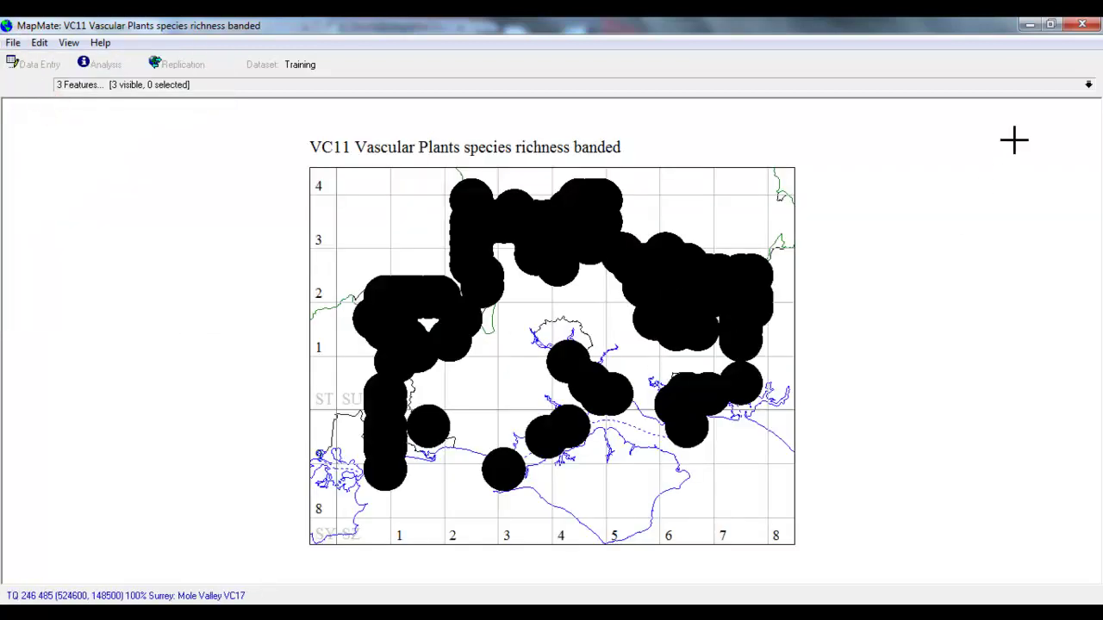
Set the 1 to 10 Species dot size to 2 km.
{"action": "left_click", "coordinate": [1088, 85]}
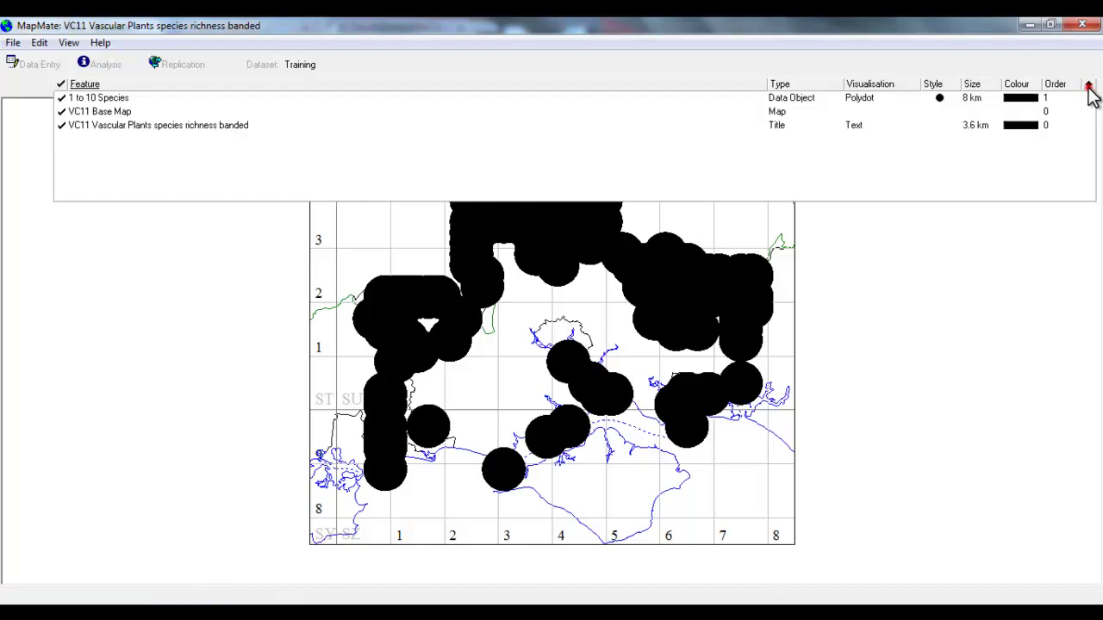
{"action": "left_click", "coordinate": [974, 100]}
{"action": "left_click", "coordinate": [995, 182]}
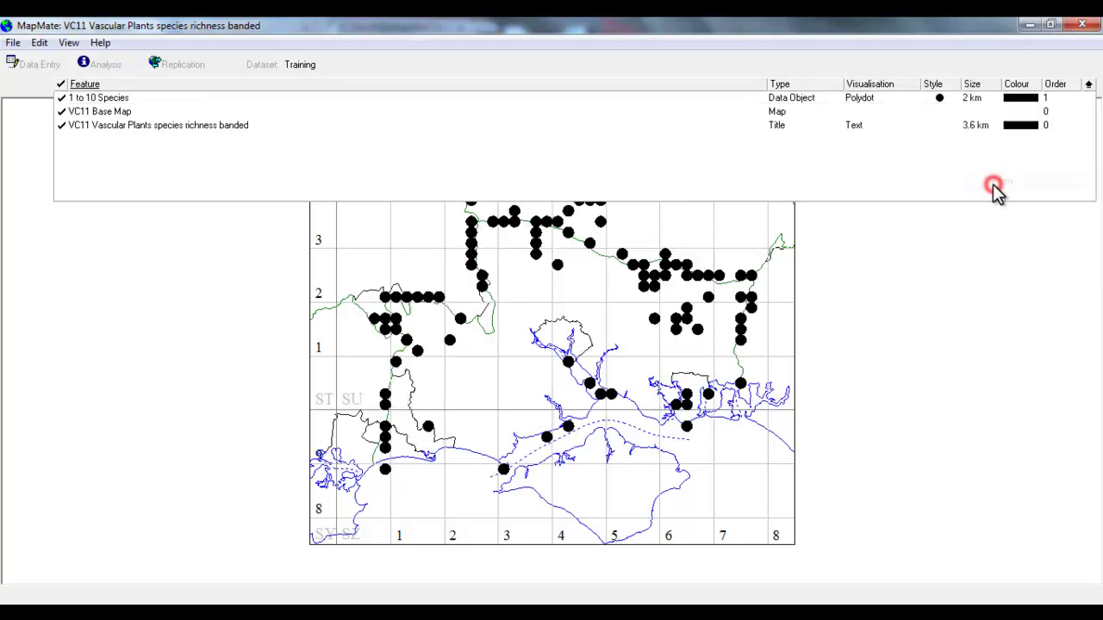
{"action": "left_click", "coordinate": [1088, 83]}
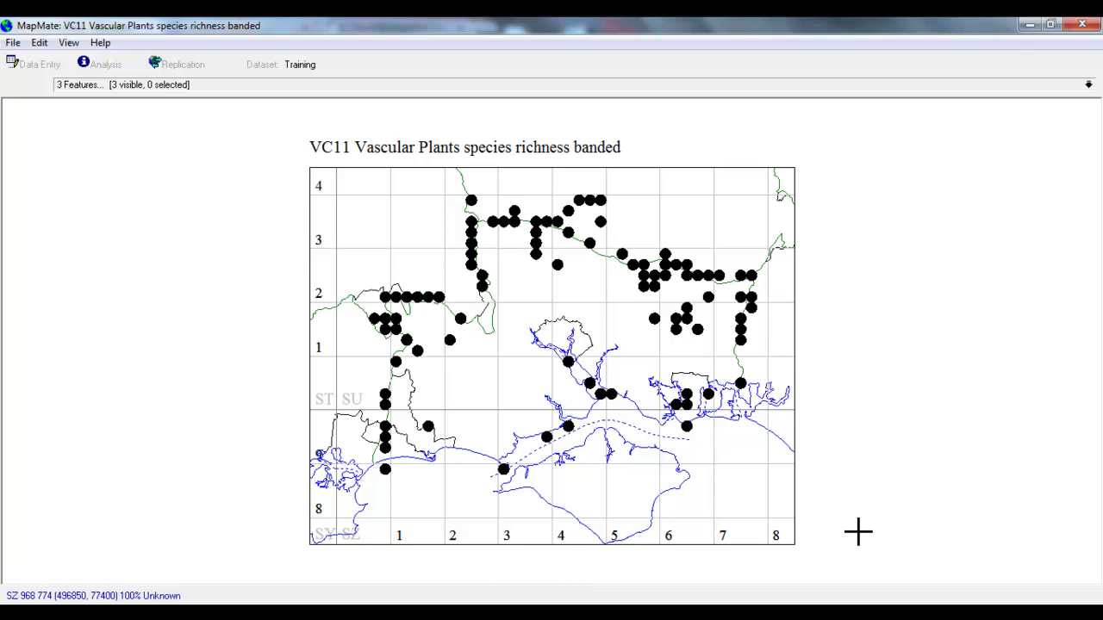
Open the Species per 2km Square query and sort by Species descending, topped by SZ59Z with 41.
{"action": "left_click", "coordinate": [100, 65]}
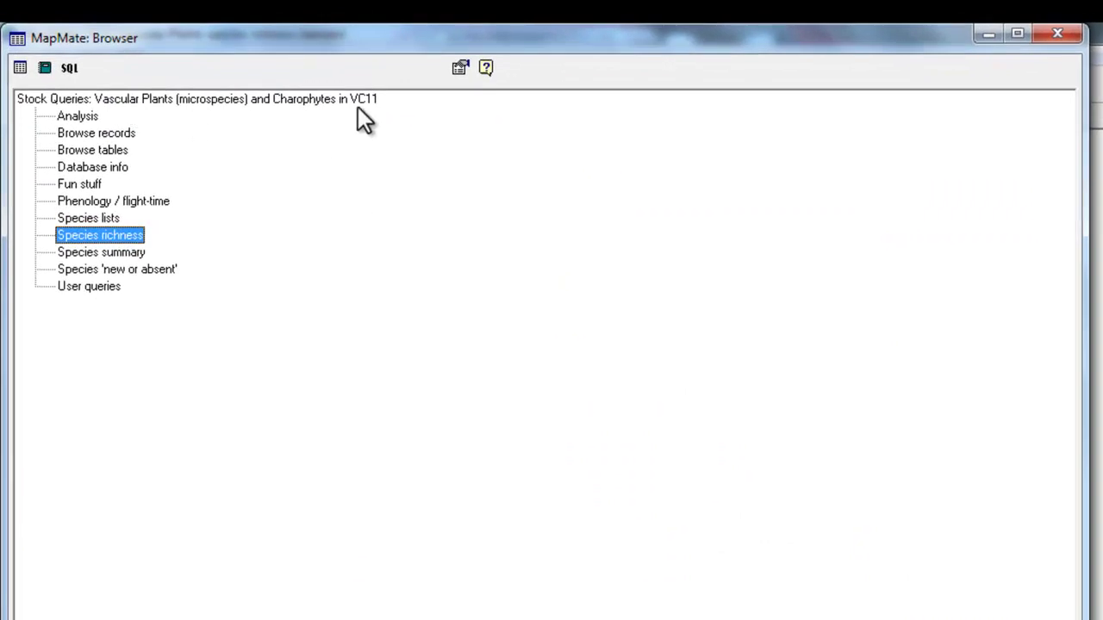
{"action": "double_click", "coordinate": [96, 237]}
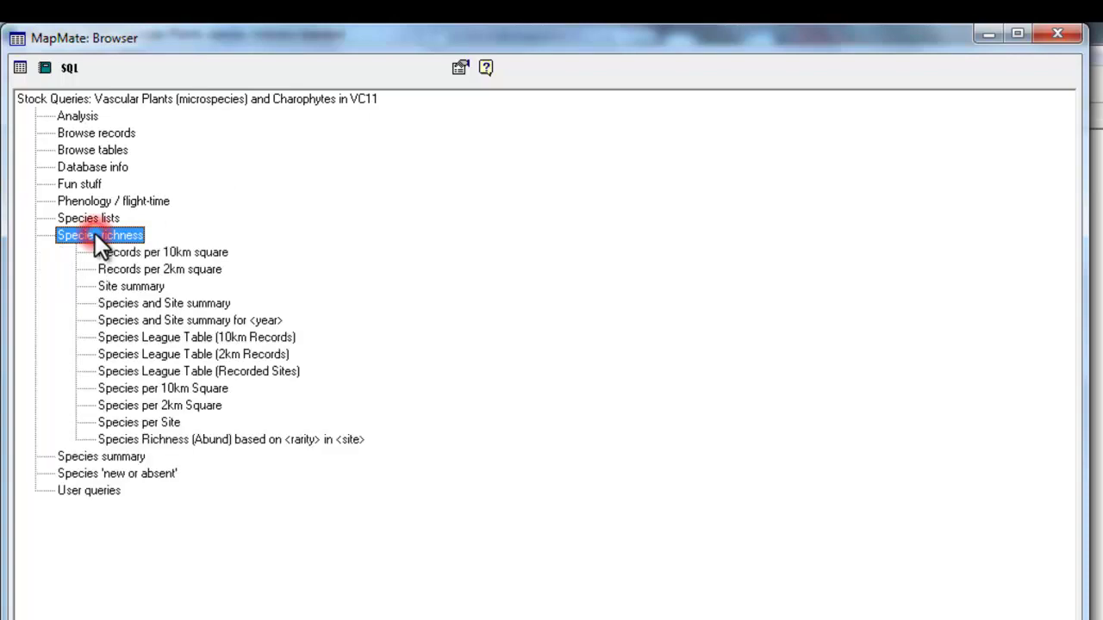
{"action": "double_click", "coordinate": [150, 408]}
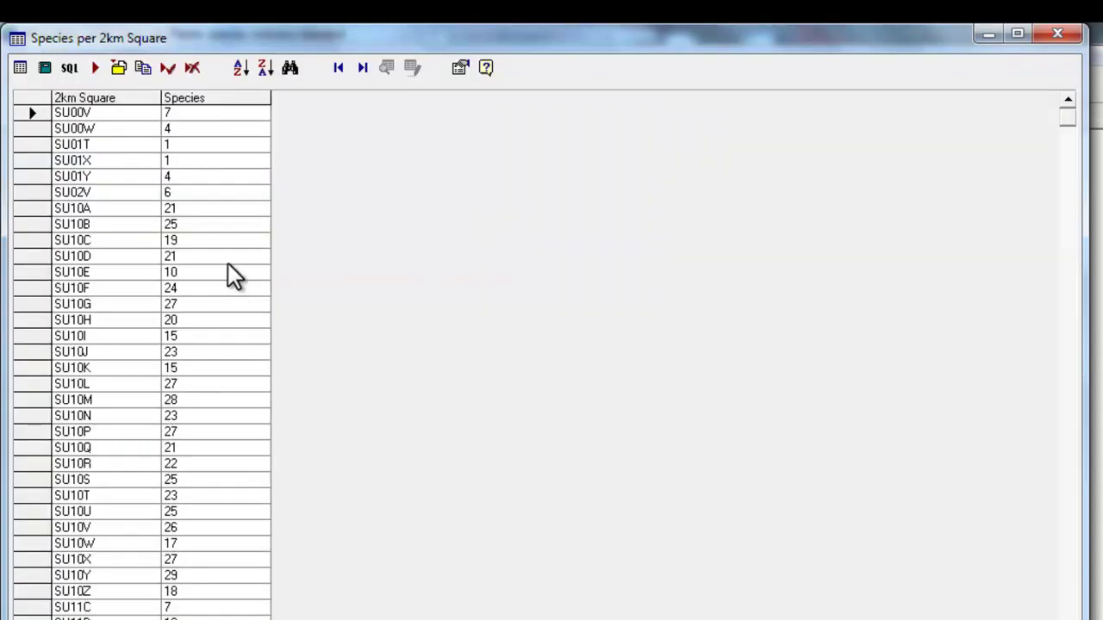
{"action": "left_click", "coordinate": [200, 113]}
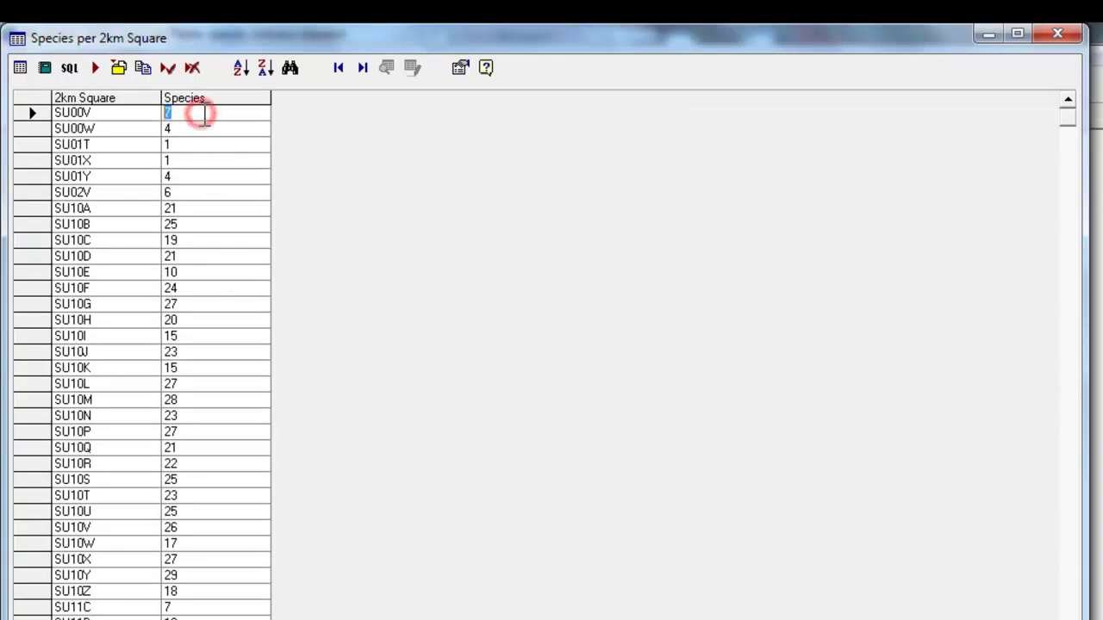
{"action": "left_click", "coordinate": [265, 74]}
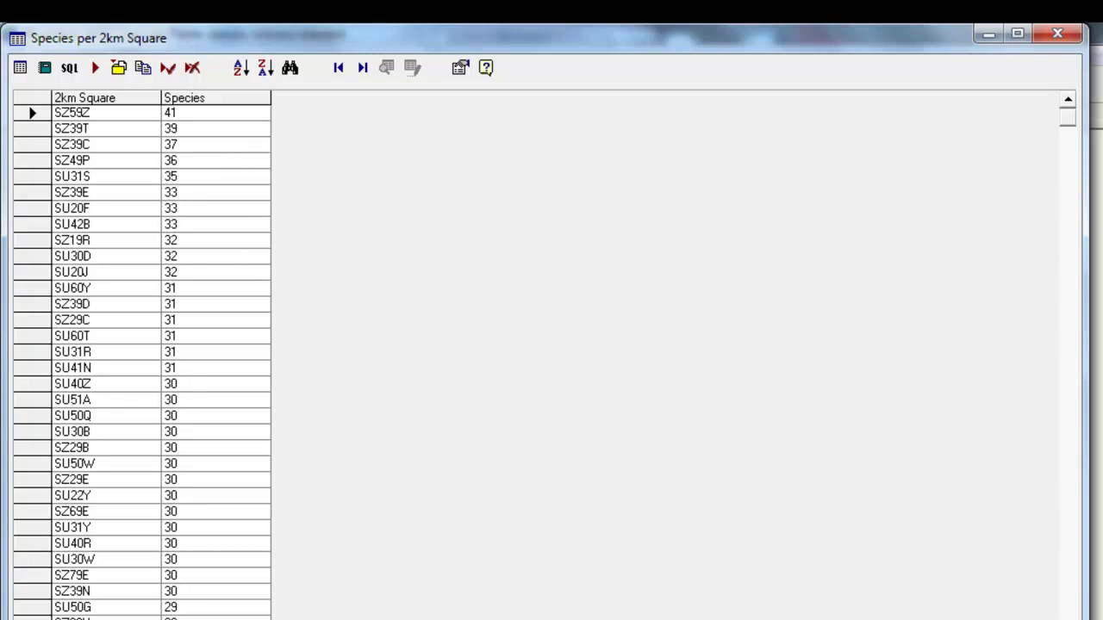
{"action": "left_click", "coordinate": [1067, 387]}
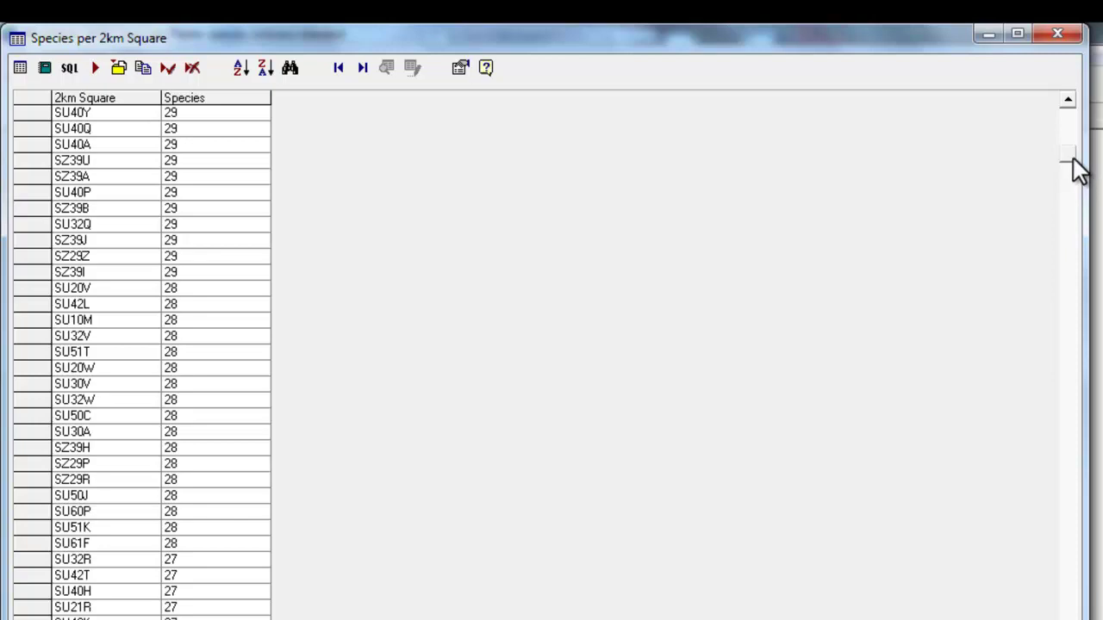
{"action": "left_click", "coordinate": [1067, 130]}
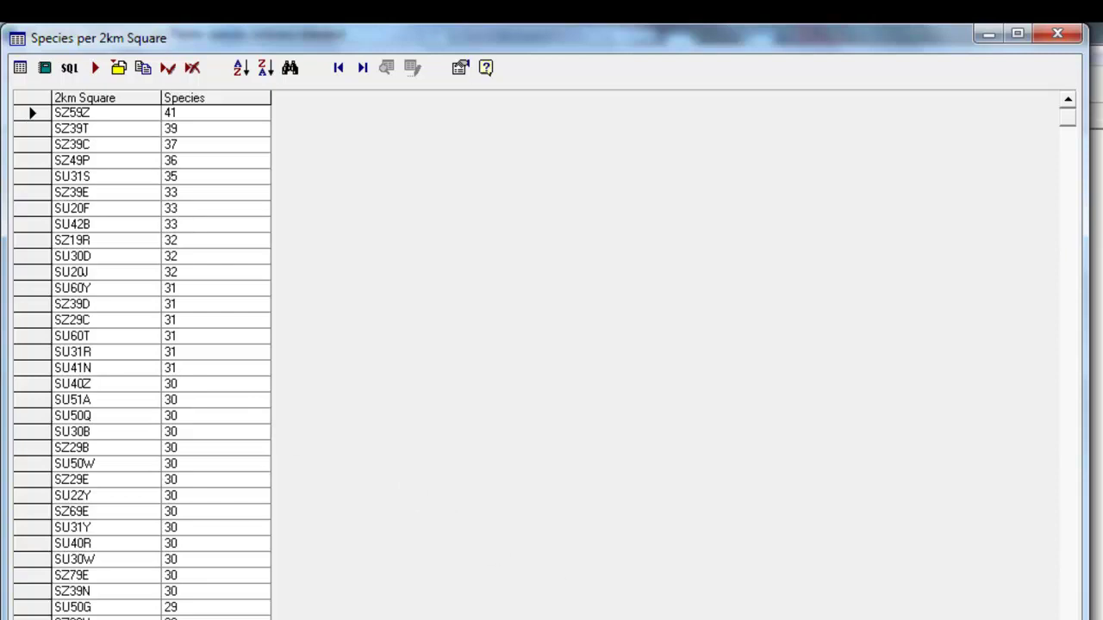
Paste the 1 to 10 Species layer twice with Ctrl+V to get three identical dot layers.
{"action": "left_click", "coordinate": [788, 588]}
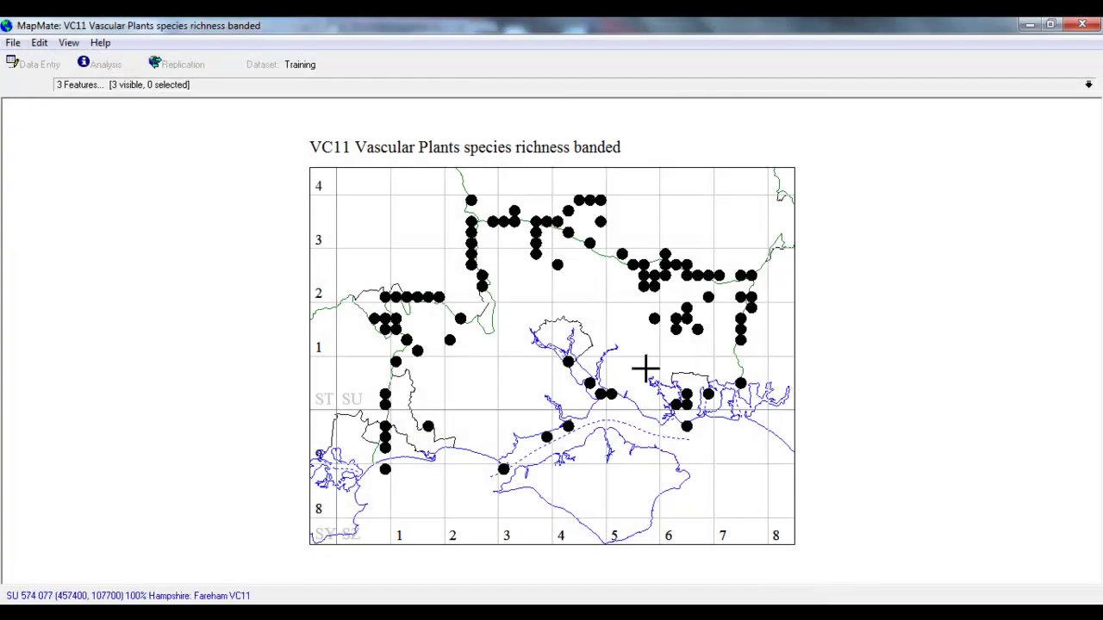
{"action": "left_click", "coordinate": [1088, 87]}
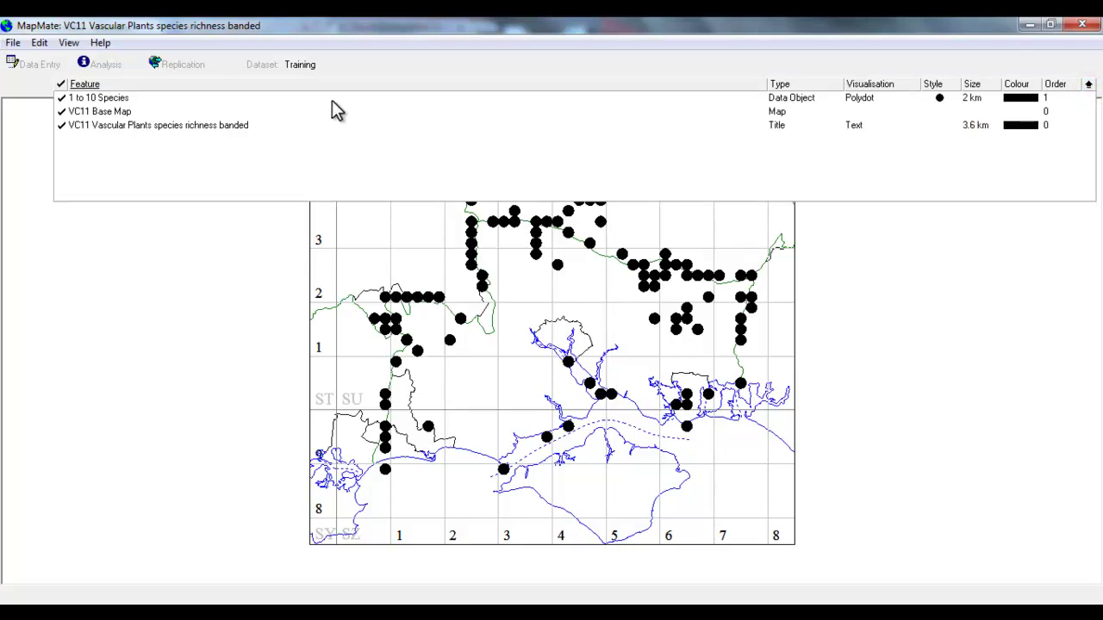
{"action": "left_click", "coordinate": [396, 99]}
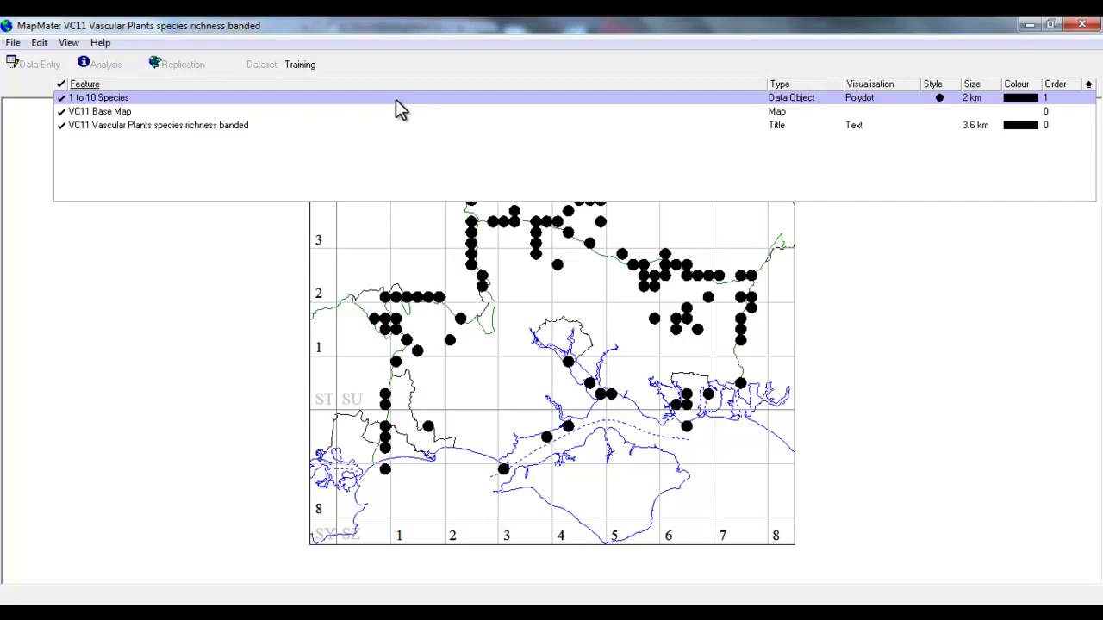
{"action": "key", "text": "ctrl+v"}
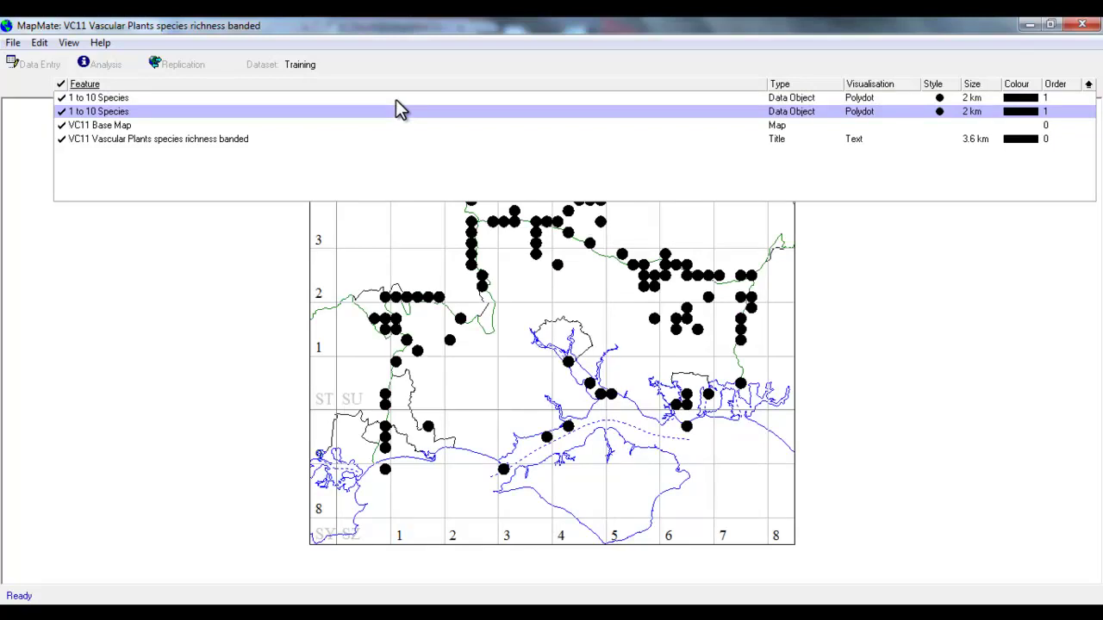
{"action": "key", "text": "ctrl+v"}
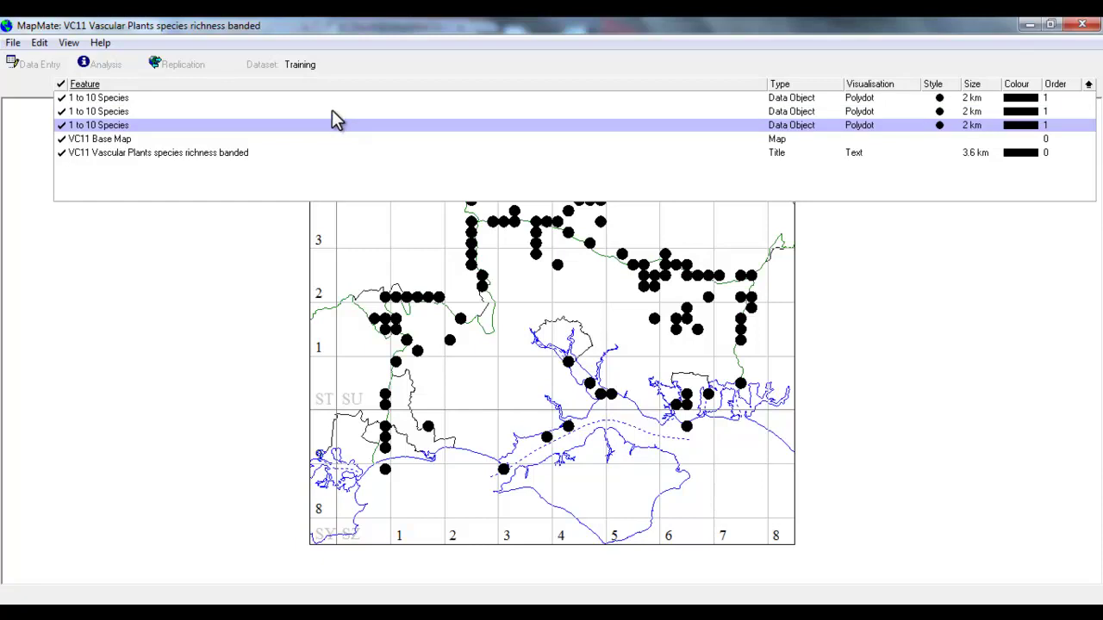
{"action": "left_click", "coordinate": [160, 99], "text": "ctrl"}
{"action": "left_click", "coordinate": [169, 124], "text": "ctrl"}
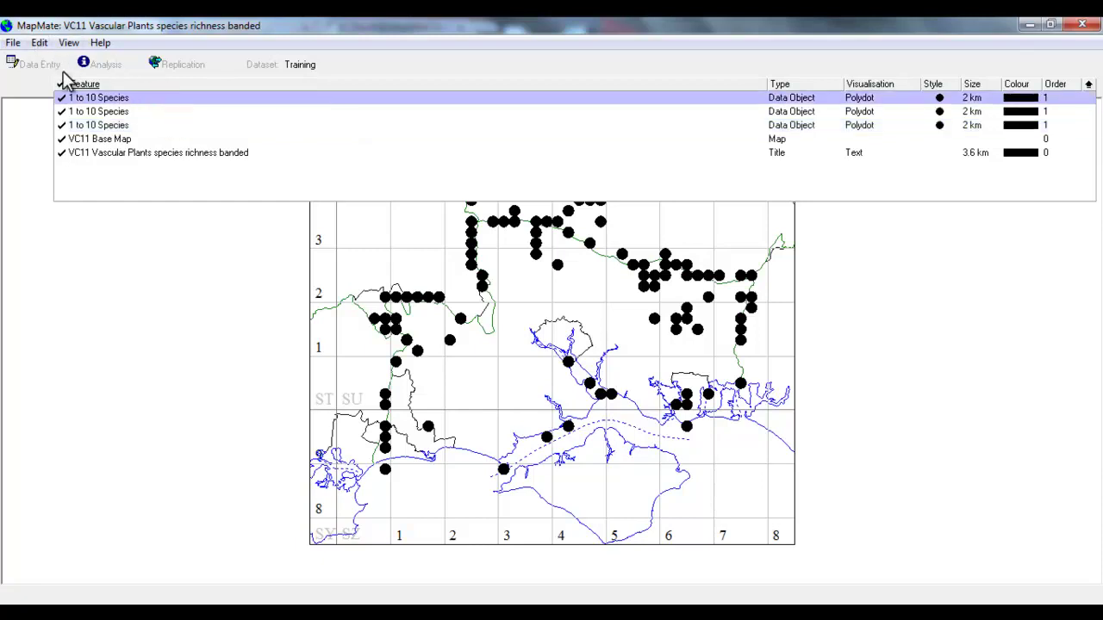
{"action": "left_click", "coordinate": [39, 43]}
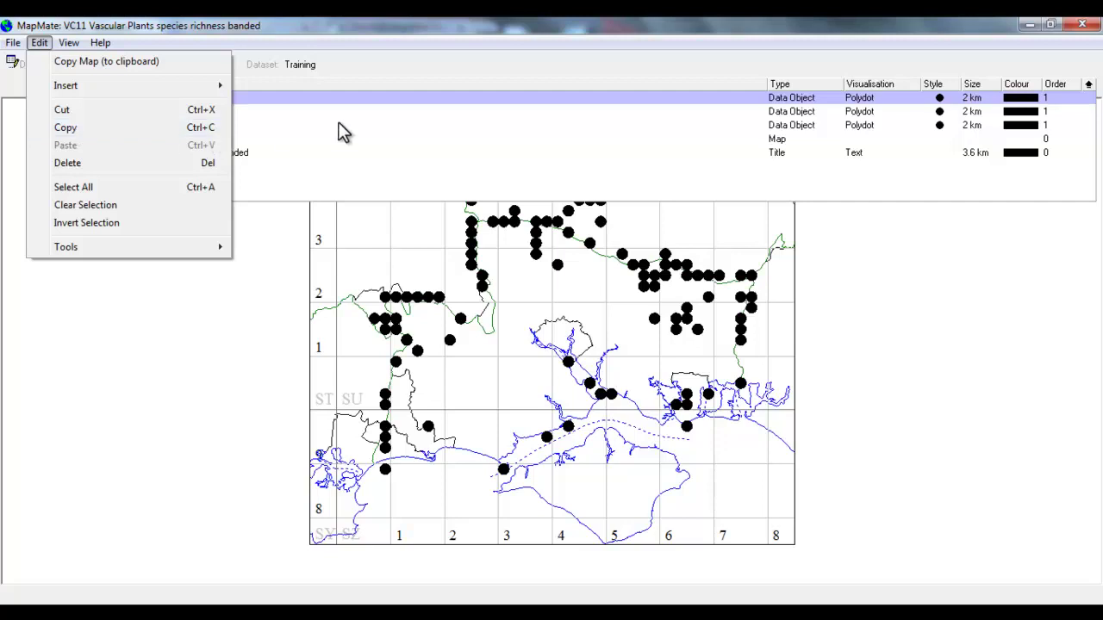
Rename the second dot layer to '11 to 25 Species'.
{"action": "left_click", "coordinate": [406, 100]}
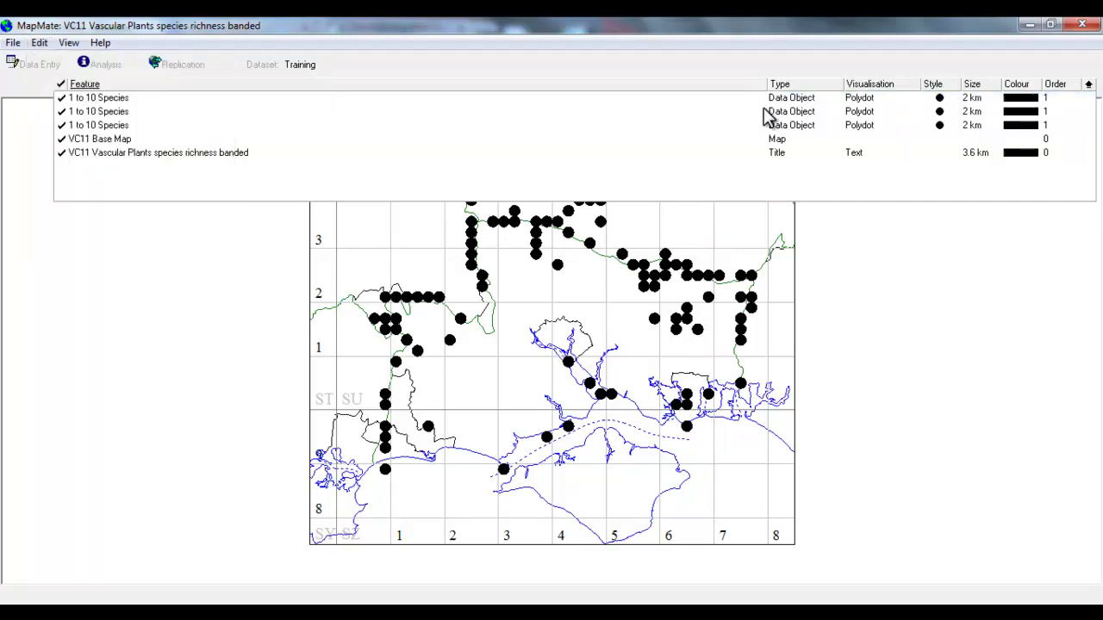
{"action": "right_click", "coordinate": [95, 115]}
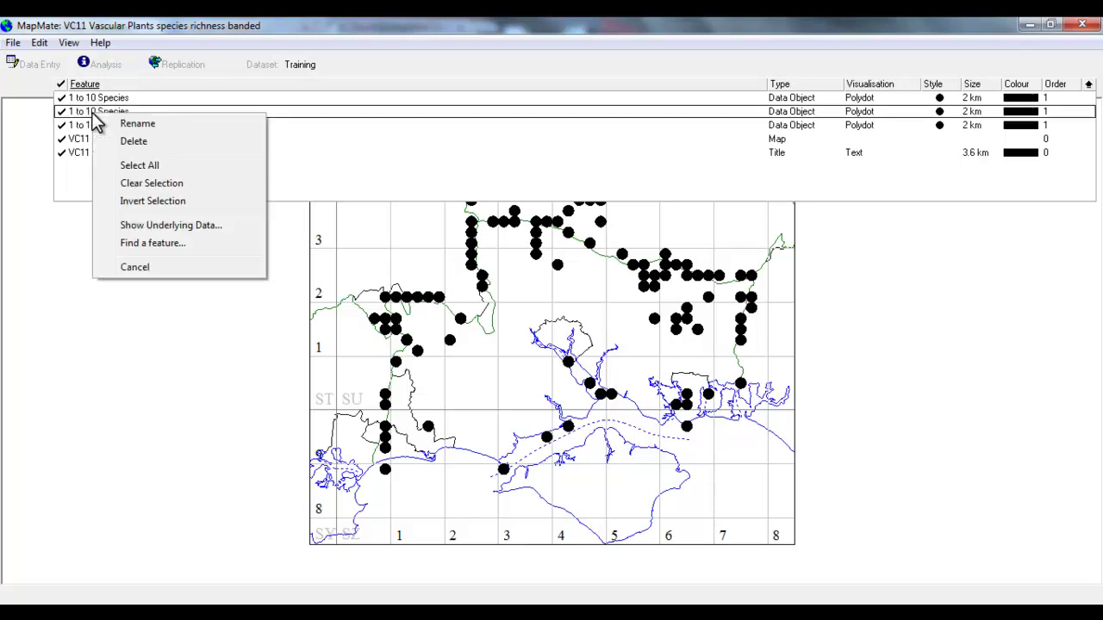
{"action": "left_click", "coordinate": [138, 130]}
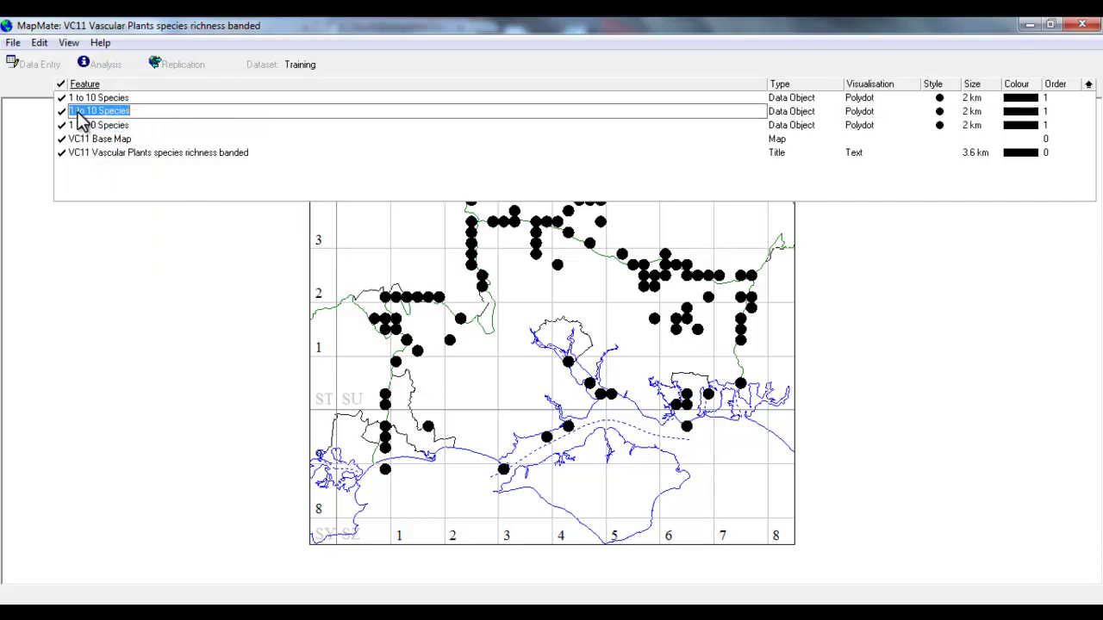
{"action": "key", "text": "Home"}
{"action": "type", "text": "1"}
{"action": "double_click", "coordinate": [94, 115]}
{"action": "type", "text": "25"}
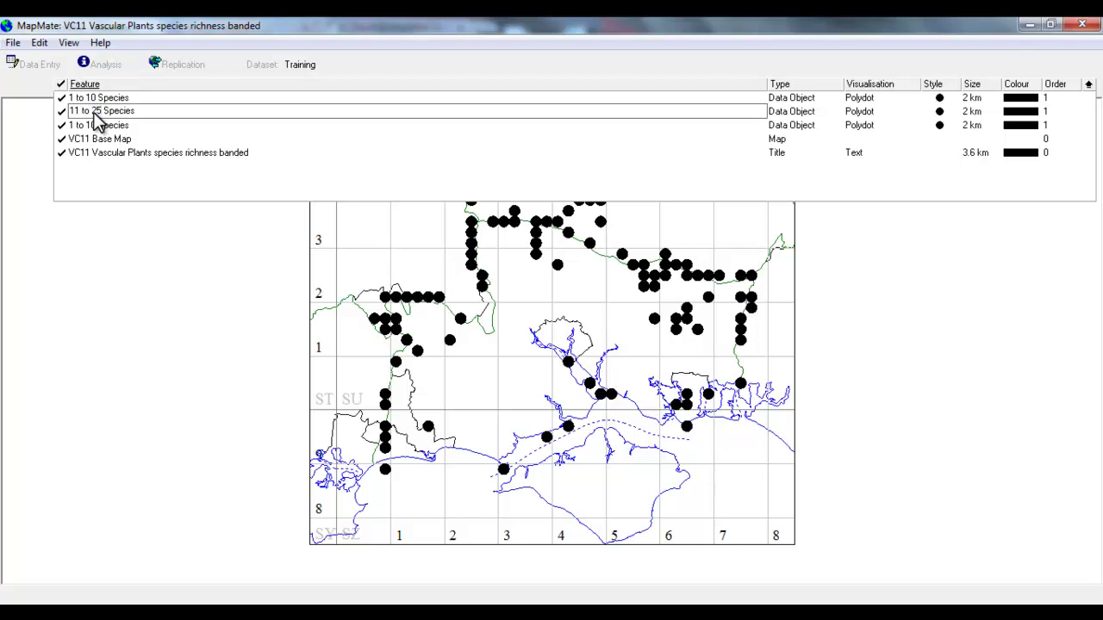
{"action": "key", "text": "Return"}
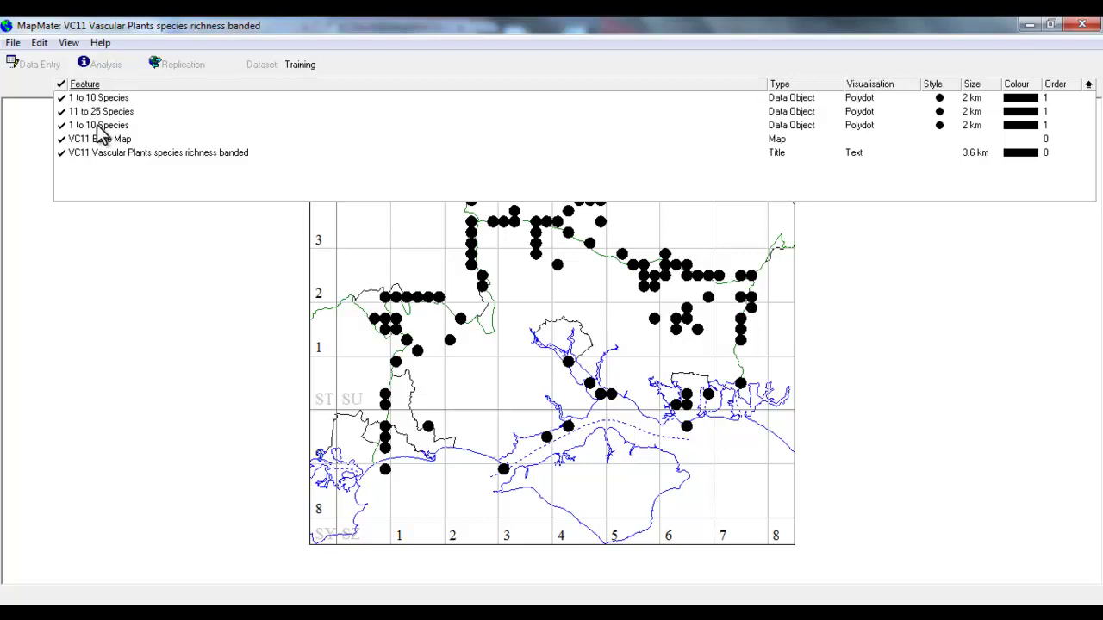
Rename the third dot layer to '>26 Species'.
{"action": "right_click", "coordinate": [97, 125]}
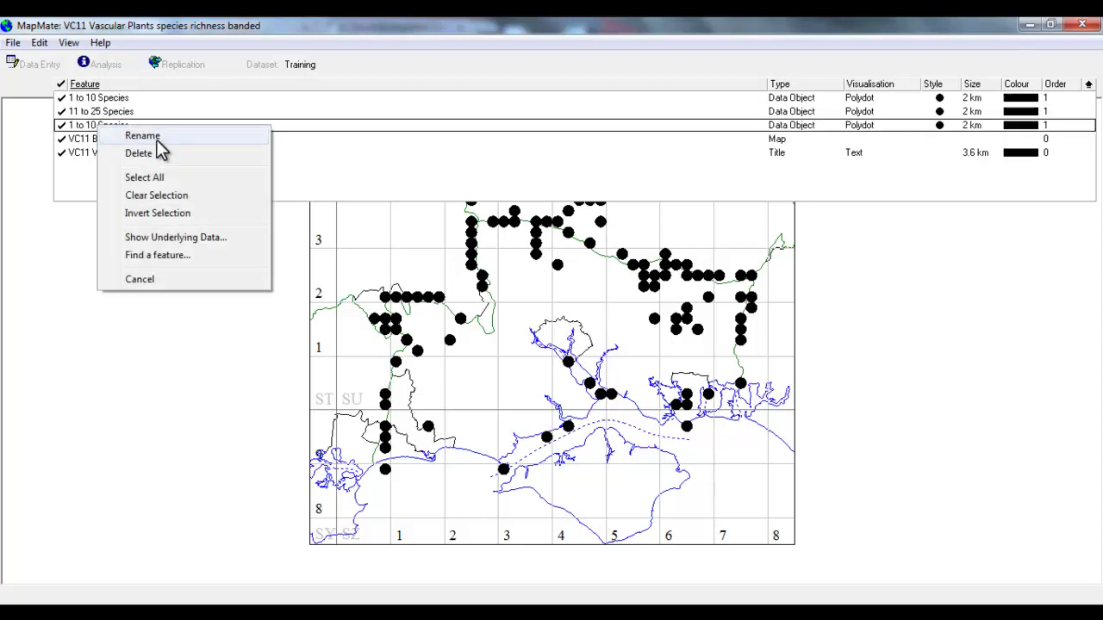
{"action": "left_click", "coordinate": [129, 136]}
{"action": "type", "text": ">26 Species"}
{"action": "key", "text": "Return"}
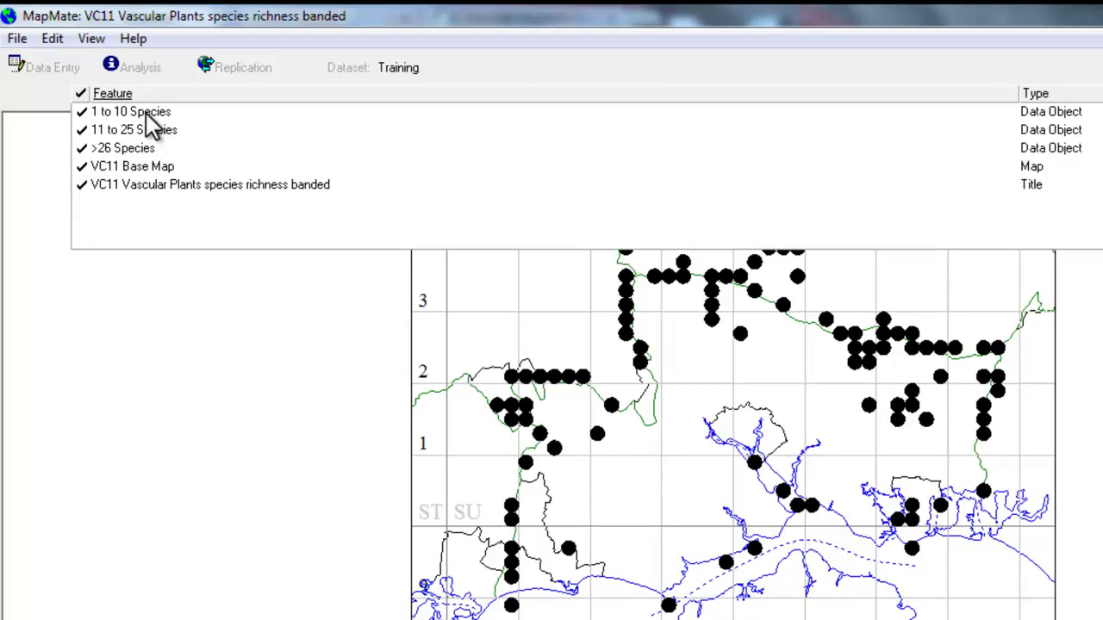
Display the SQL query behind the 1 to 10 Species layer.
{"action": "right_click", "coordinate": [146, 113]}
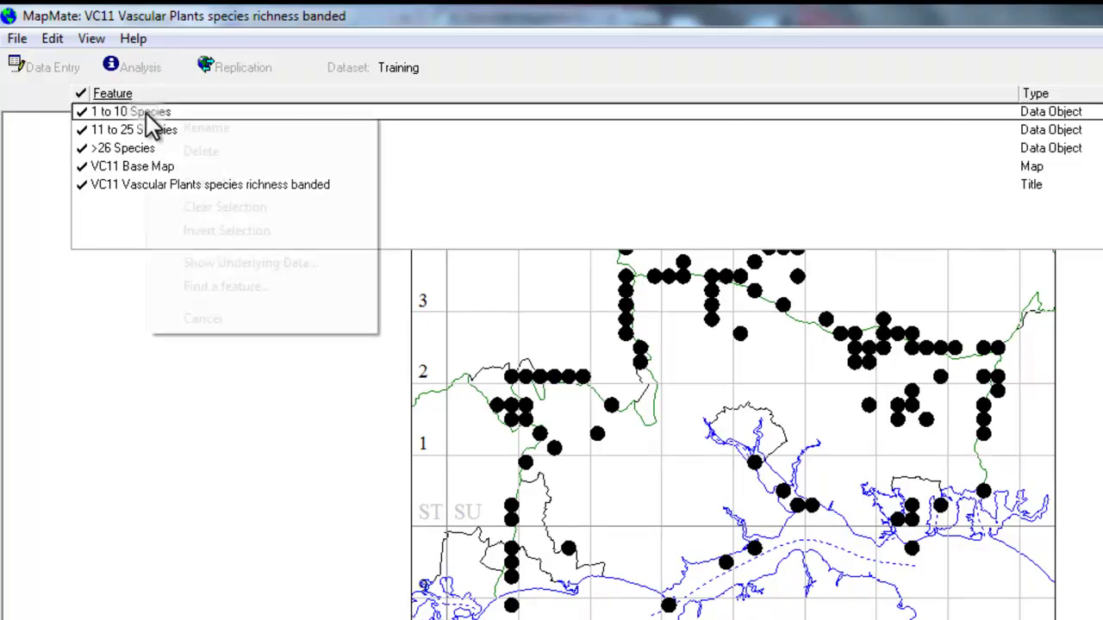
{"action": "left_click", "coordinate": [240, 269]}
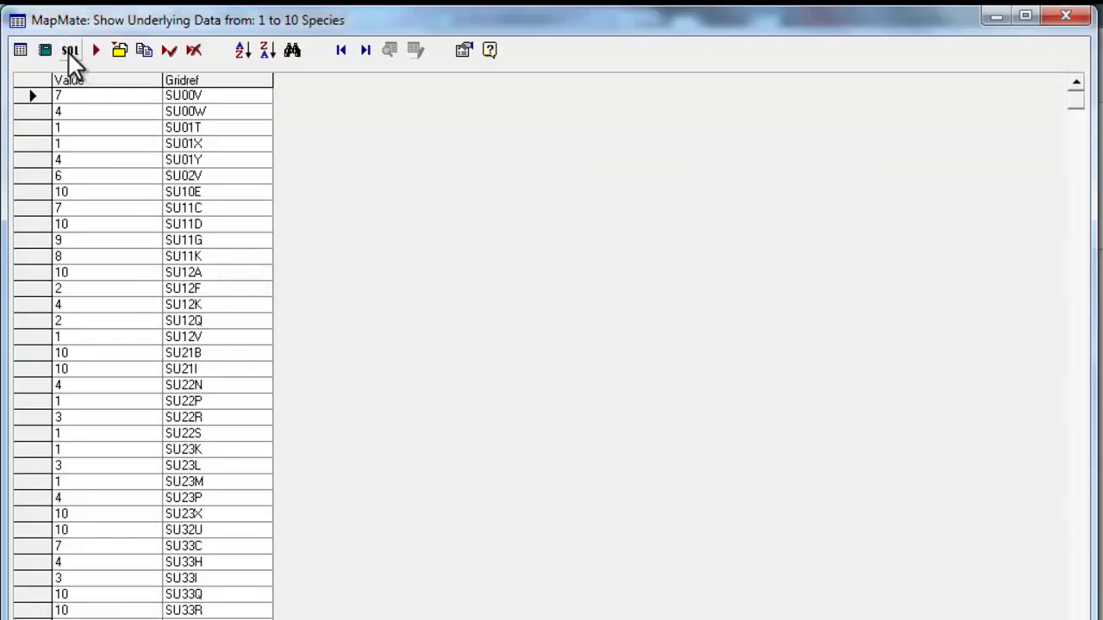
{"action": "left_click", "coordinate": [70, 50]}
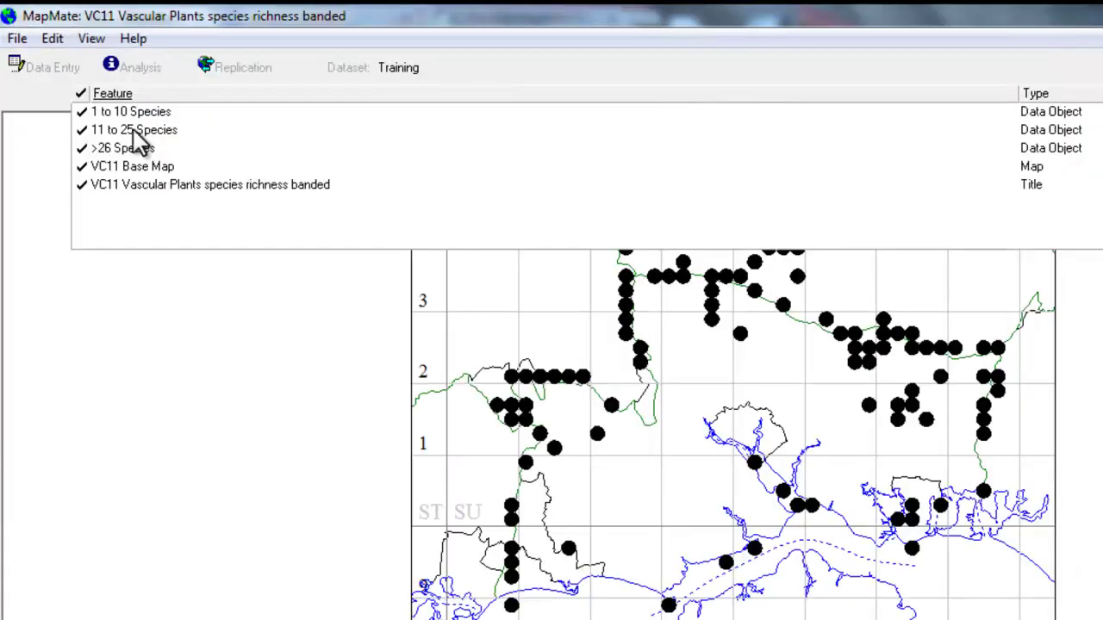
Change the 11 to 25 Species query to Between 11 And 25 and save it.
{"action": "right_click", "coordinate": [127, 130]}
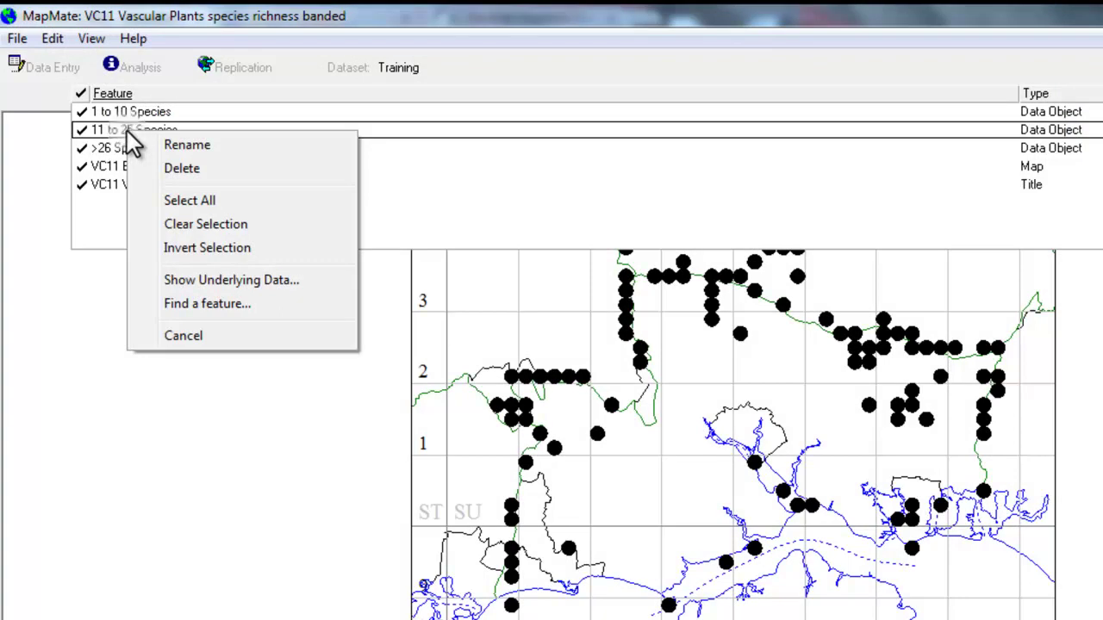
{"action": "left_click", "coordinate": [208, 276]}
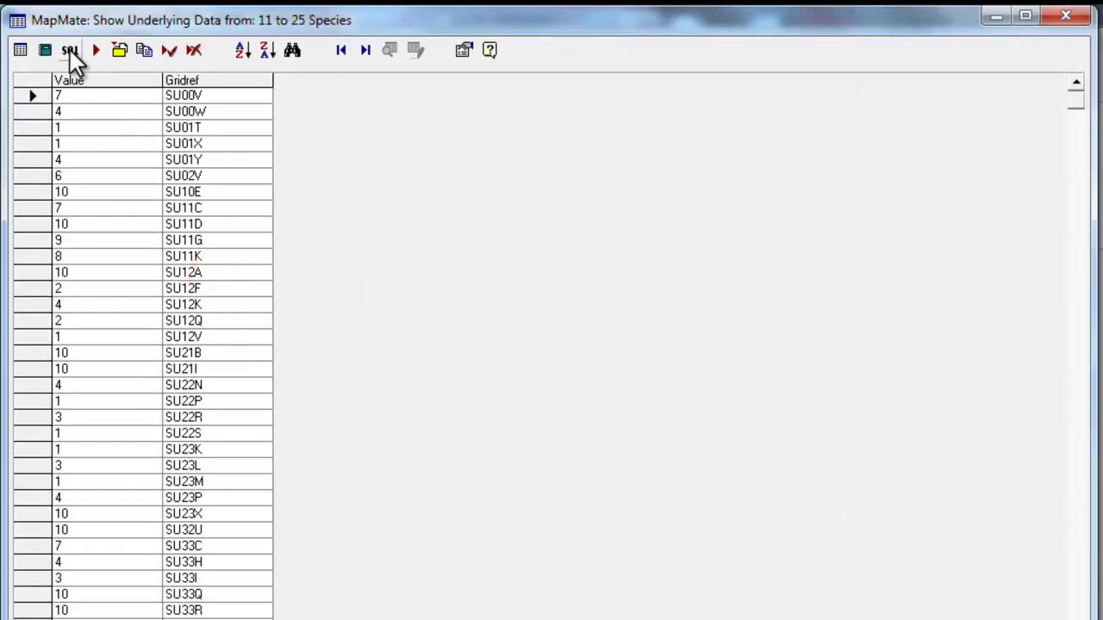
{"action": "left_click", "coordinate": [69, 50]}
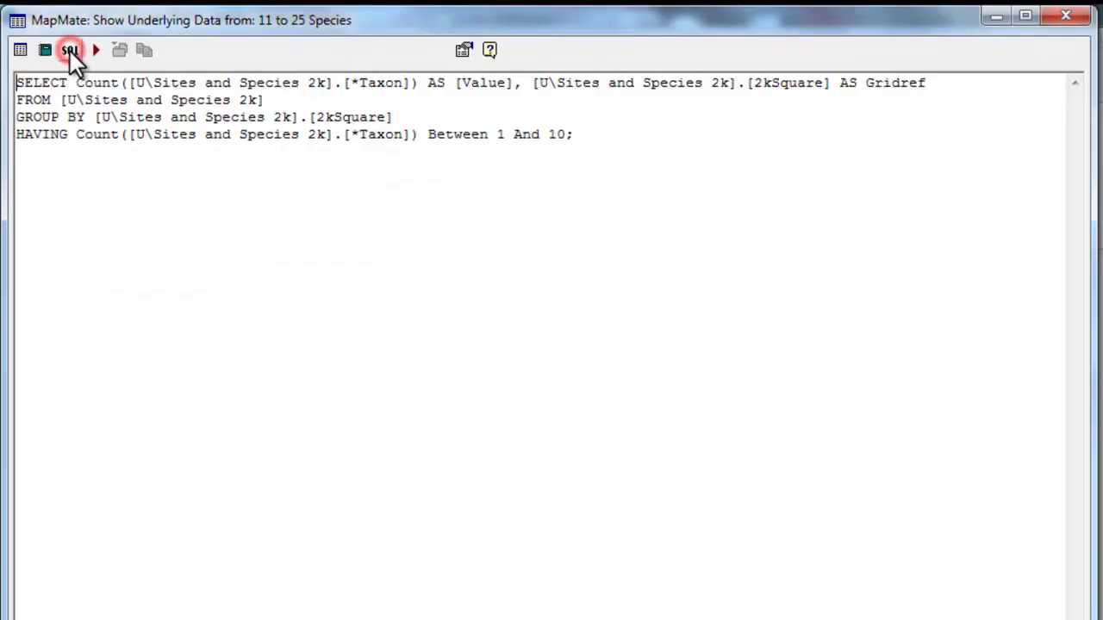
{"action": "left_click", "coordinate": [500, 133]}
{"action": "type", "text": "1"}
{"action": "key", "text": "Right"}
{"action": "key", "text": "Right"}
{"action": "key", "text": "Right"}
{"action": "key", "text": "Right"}
{"action": "key", "text": "Right"}
{"action": "key", "text": "shift+Right"}
{"action": "key", "text": "shift+Right"}
{"action": "type", "text": "25"}
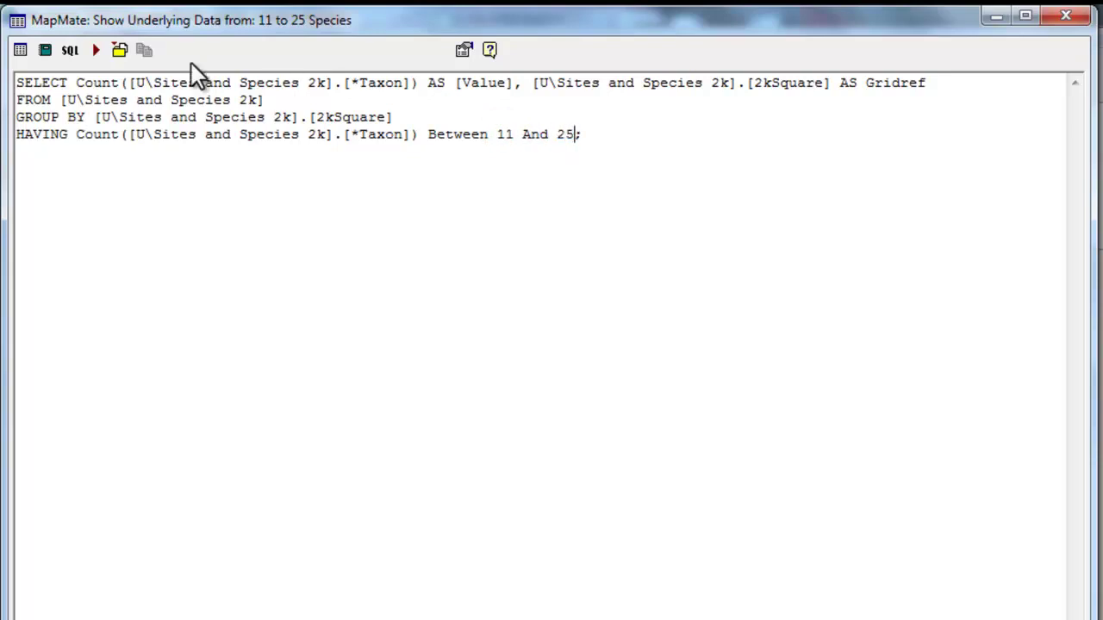
{"action": "left_click", "coordinate": [119, 50]}
{"action": "left_click", "coordinate": [781, 482]}
{"action": "left_click", "coordinate": [865, 477]}
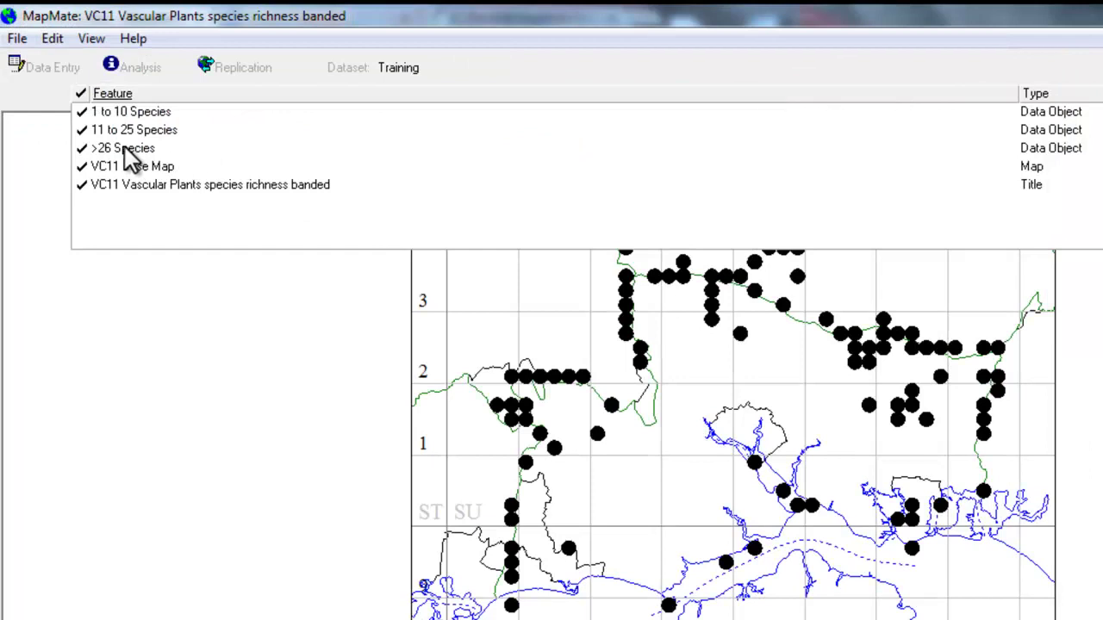
Replace the >26 Species query's Between 1 And 10 condition with >25 and save it.
{"action": "right_click", "coordinate": [125, 150]}
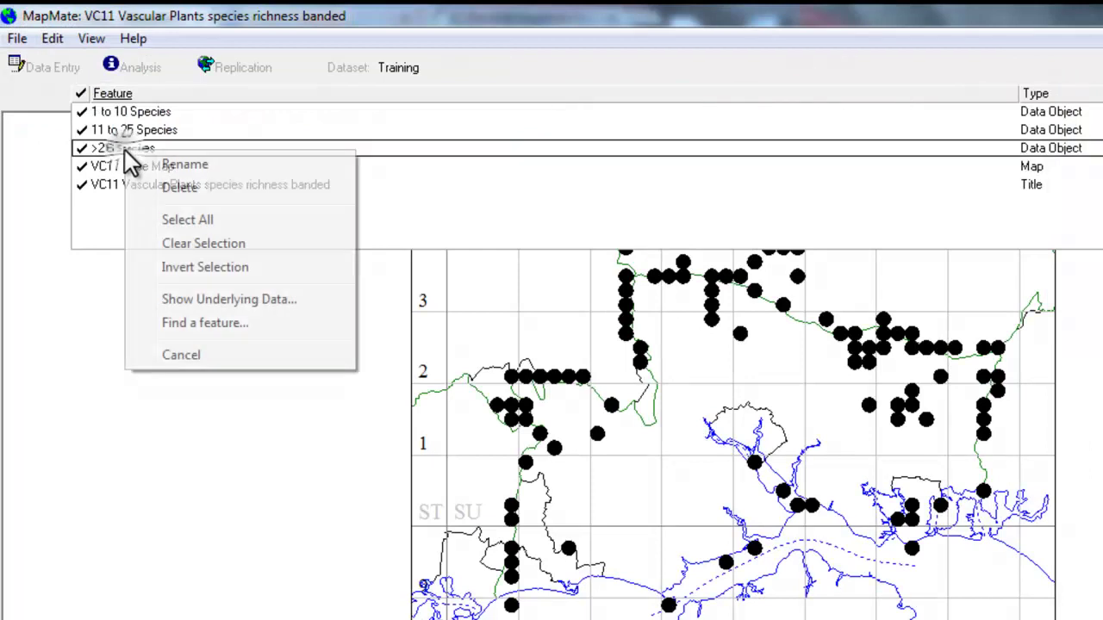
{"action": "left_click", "coordinate": [231, 298]}
{"action": "left_click", "coordinate": [71, 50]}
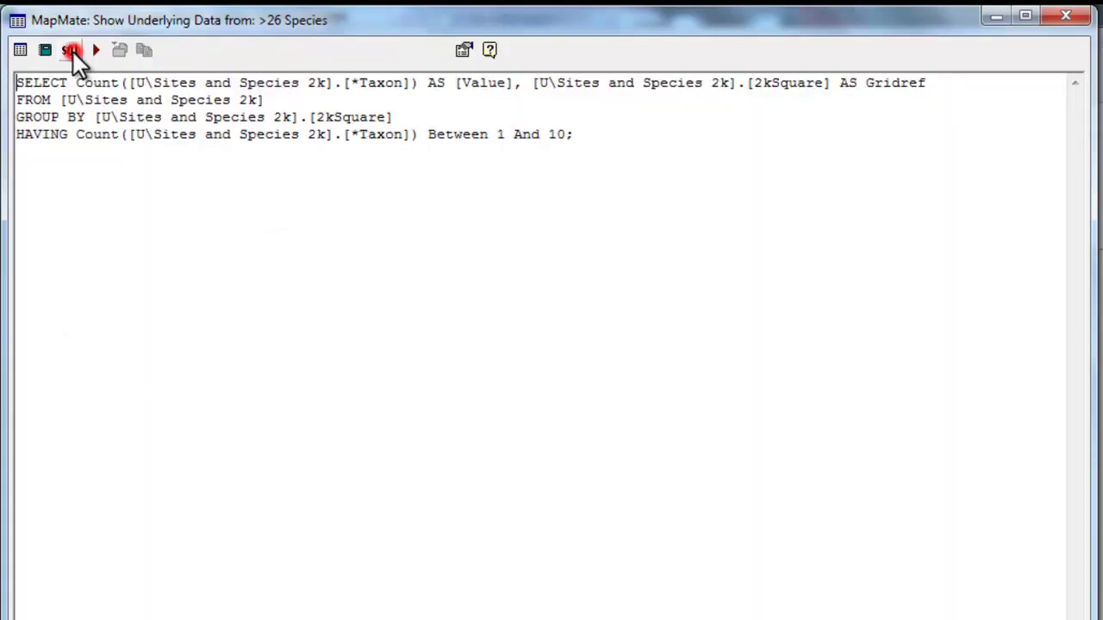
{"action": "left_click", "coordinate": [562, 136]}
{"action": "key", "text": "ctrl+shift+Left"}
{"action": "key", "text": "ctrl+shift+Left"}
{"action": "key", "text": "ctrl+shift+Left"}
{"action": "key", "text": "ctrl+shift+Left"}
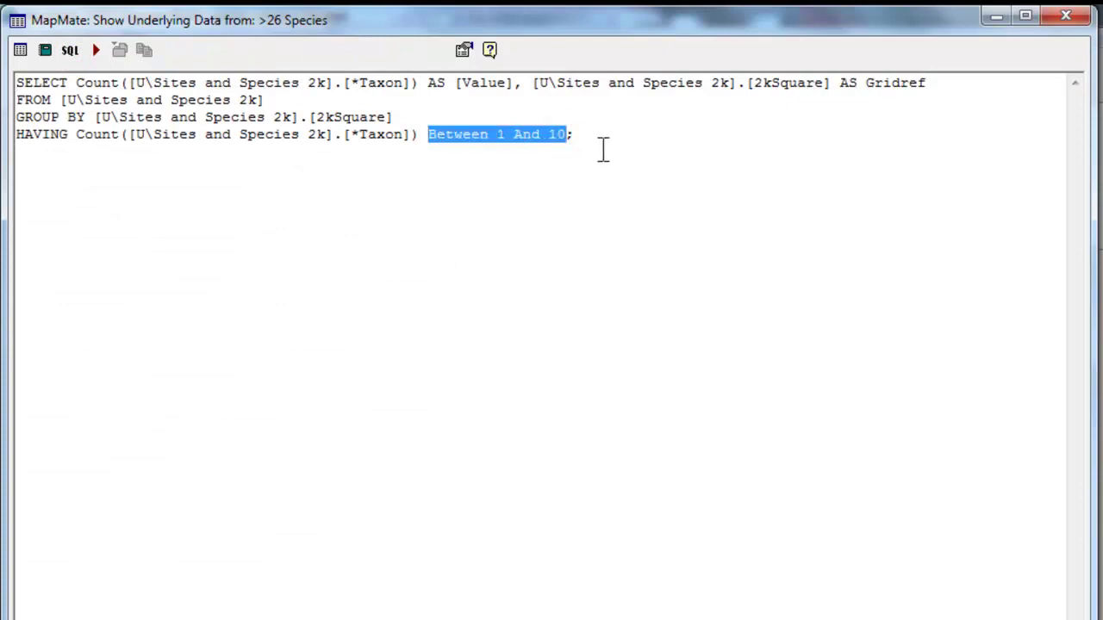
{"action": "type", "text": ">25"}
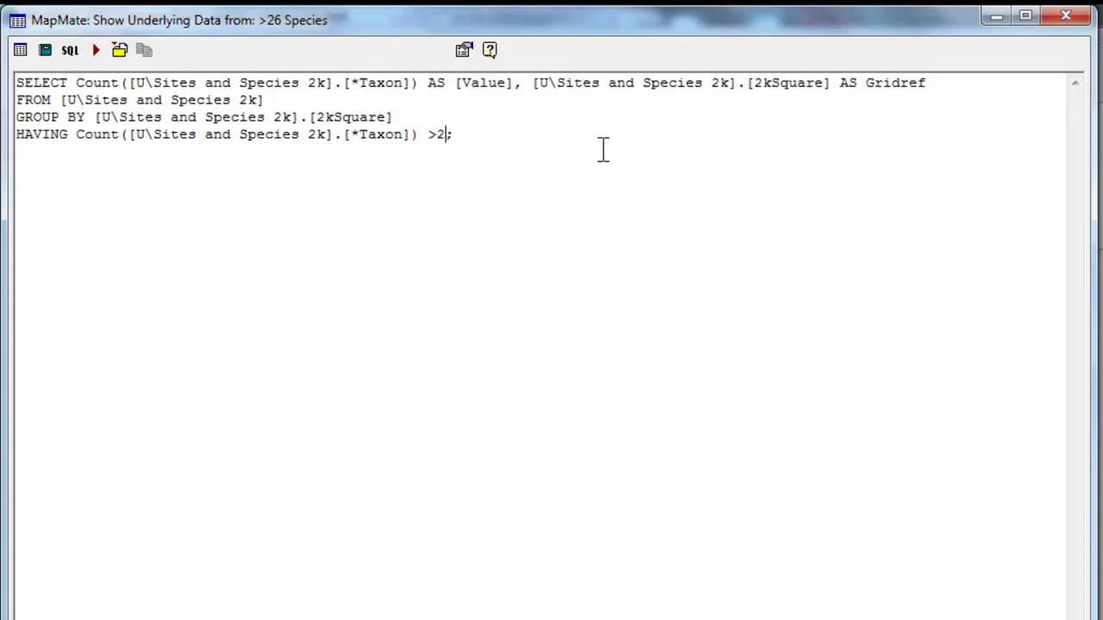
{"action": "left_click", "coordinate": [115, 51]}
{"action": "left_click", "coordinate": [796, 483]}
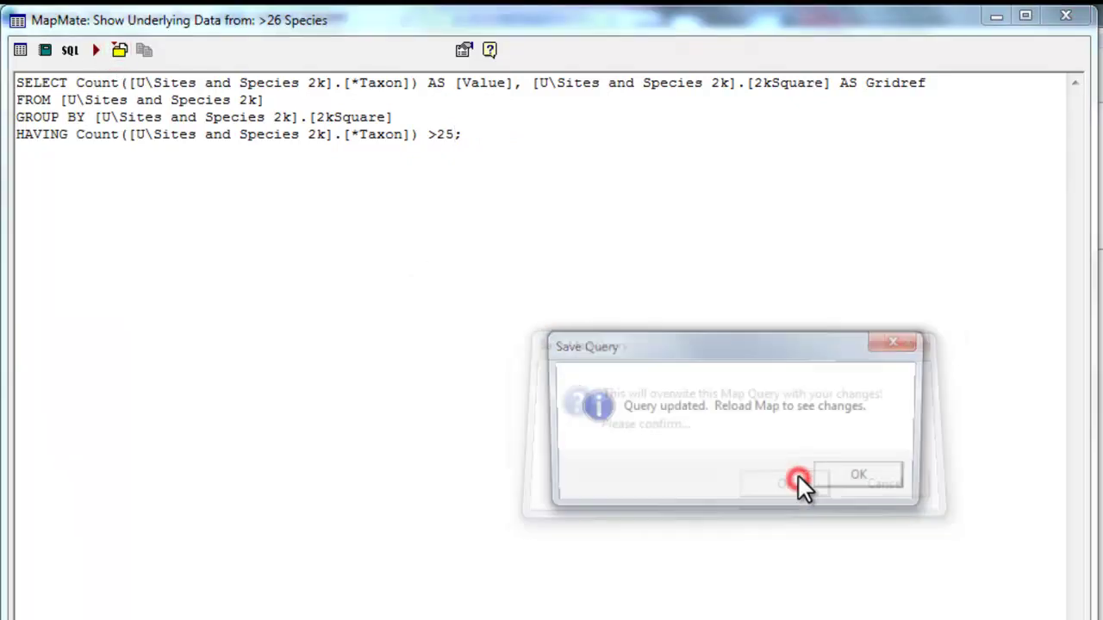
{"action": "left_click", "coordinate": [859, 479]}
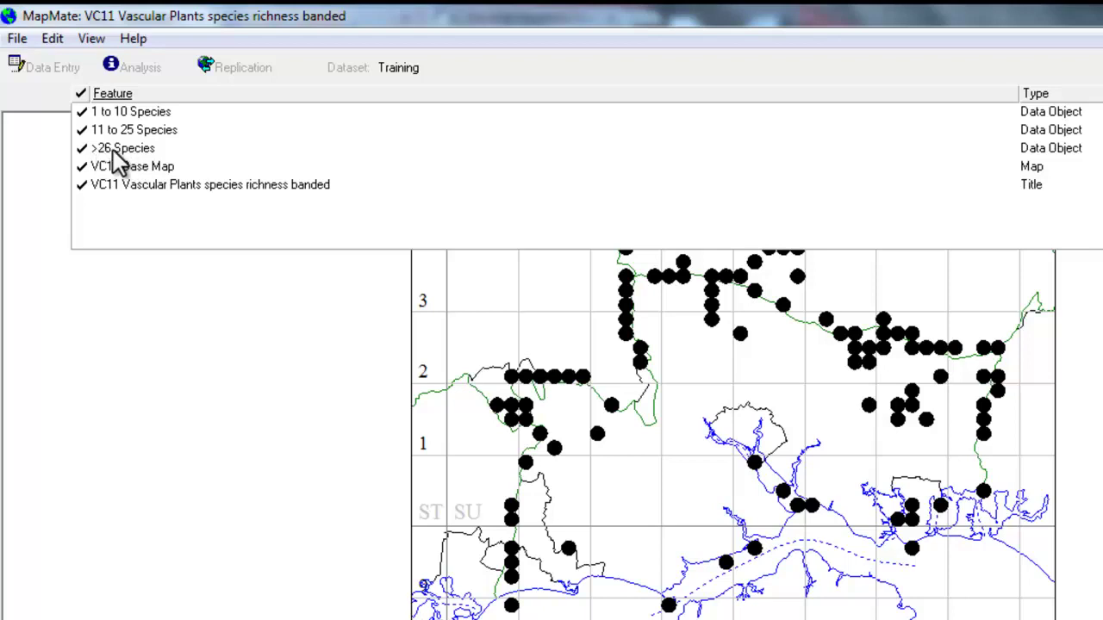
Rename the '>26 Species' layer to '>25 Species', then reload the map from the File menu.
{"action": "right_click", "coordinate": [114, 150]}
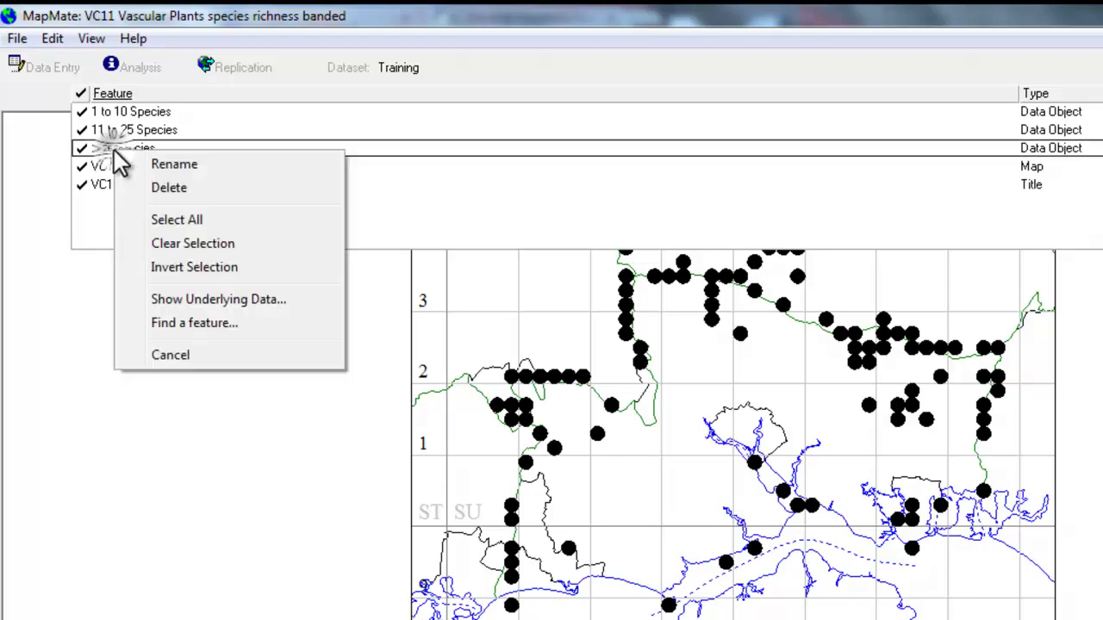
{"action": "left_click", "coordinate": [177, 164]}
{"action": "left_click", "coordinate": [112, 146]}
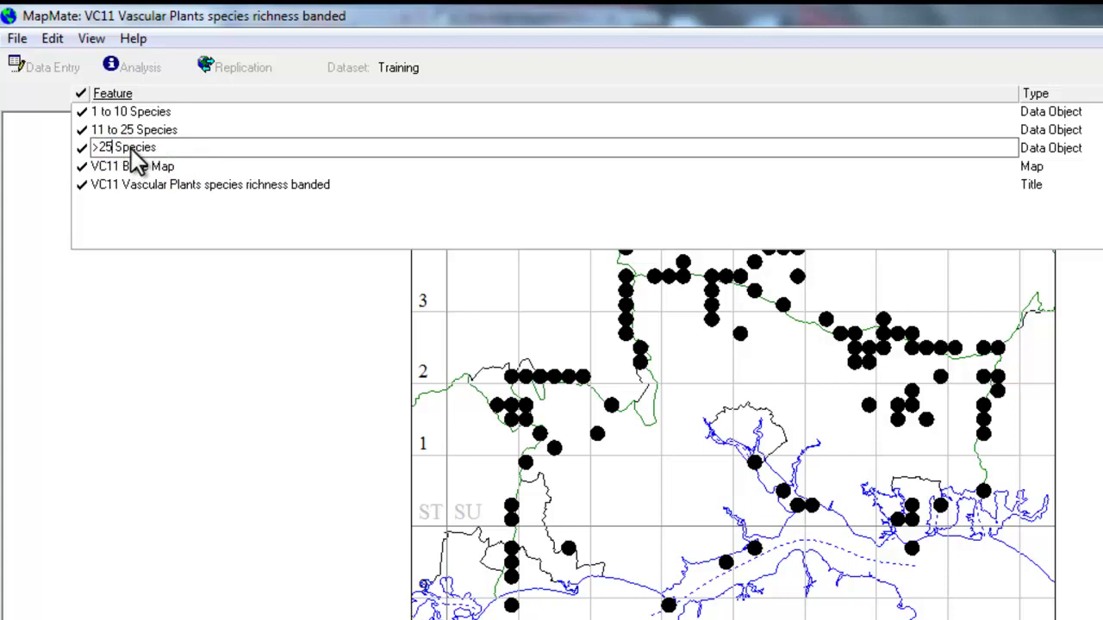
{"action": "key", "text": "Return"}
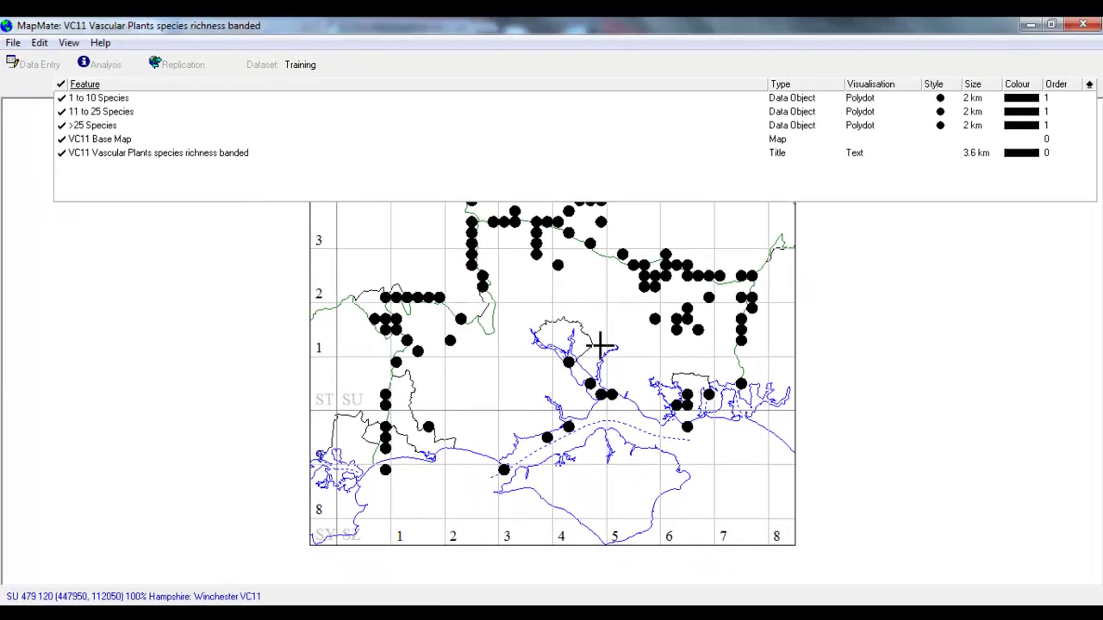
{"action": "left_click", "coordinate": [13, 44]}
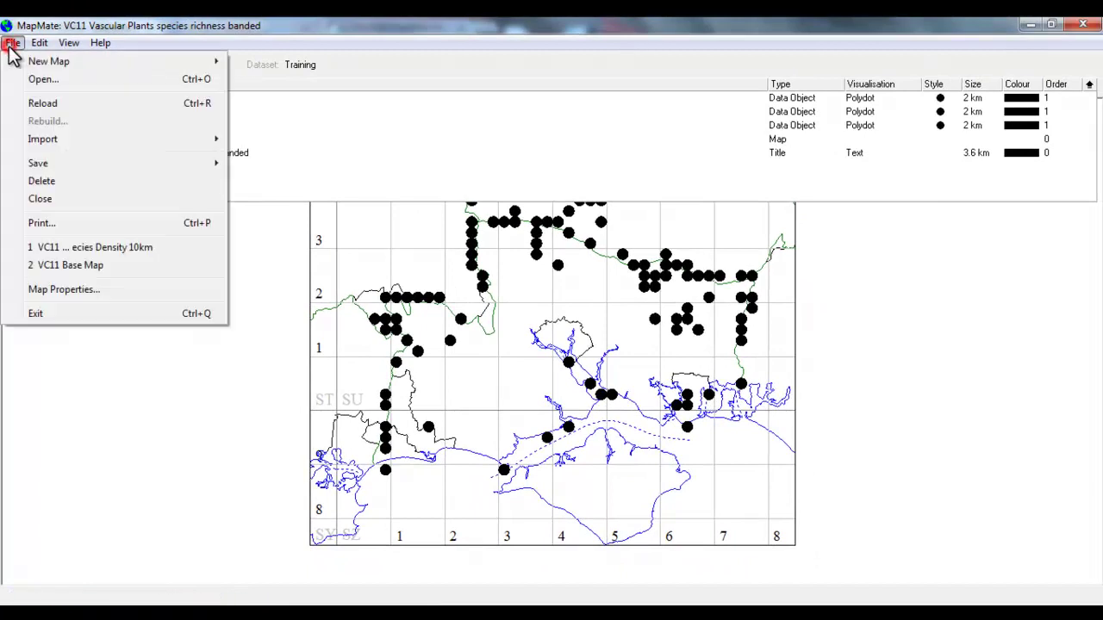
{"action": "left_click", "coordinate": [27, 103]}
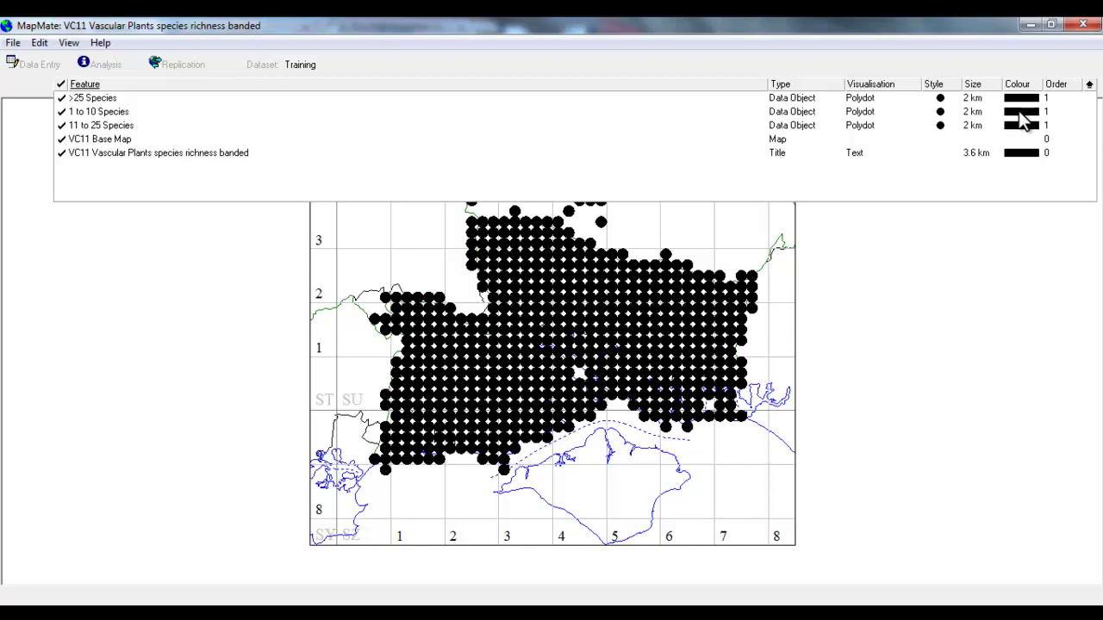
Set each layer's line colour: 1 to 10 Species red, 11 to 25 blue, >25 bright green.
{"action": "right_click", "coordinate": [1022, 112]}
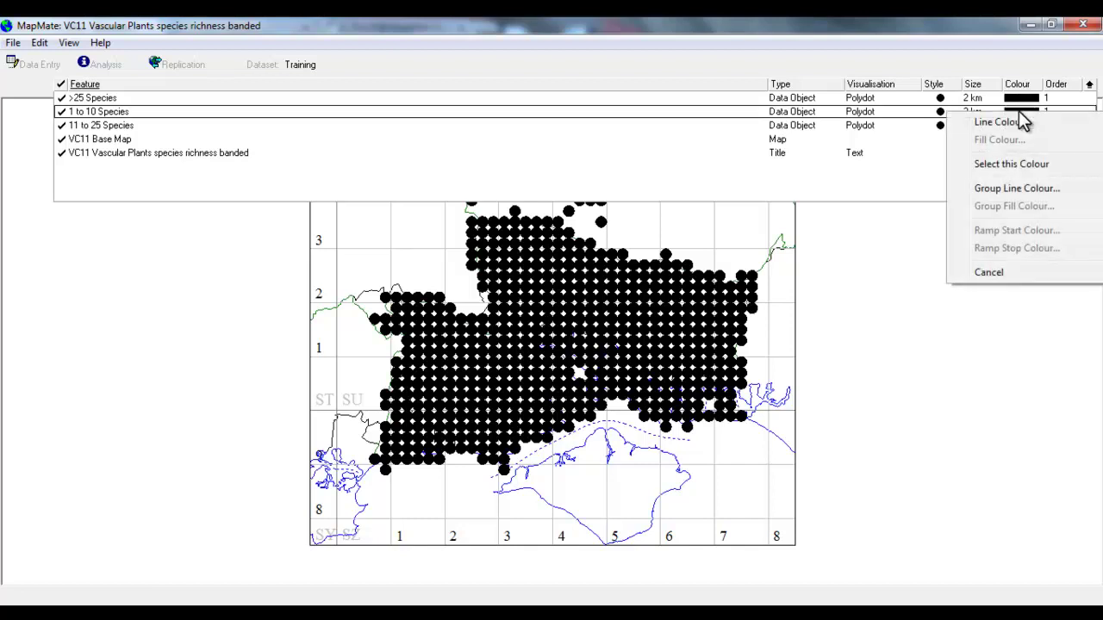
{"action": "left_click", "coordinate": [1016, 123]}
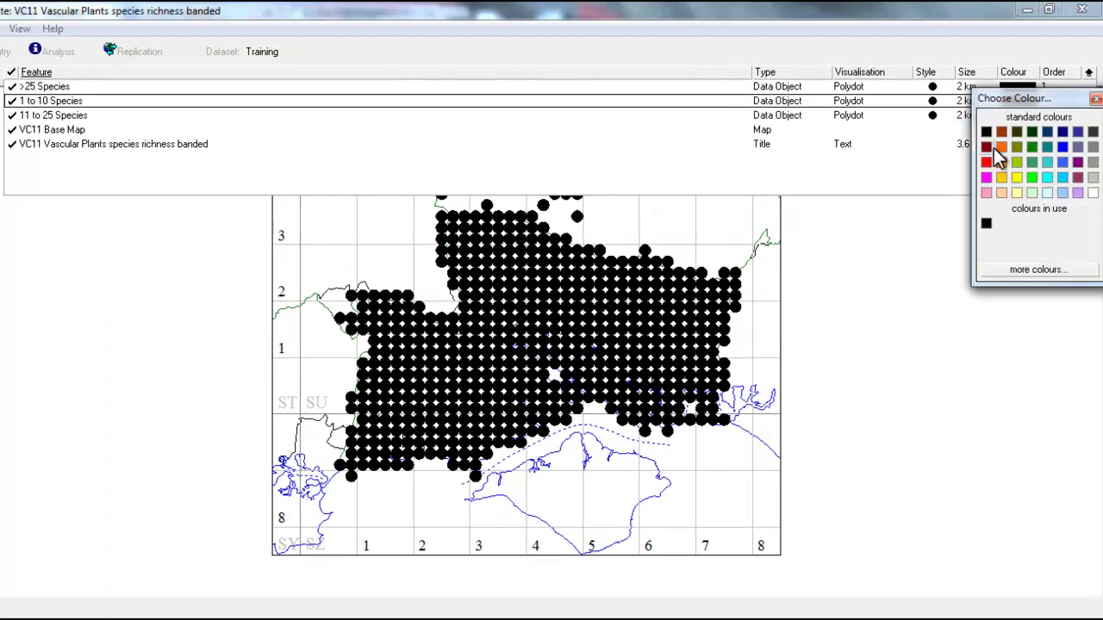
{"action": "left_click", "coordinate": [984, 164]}
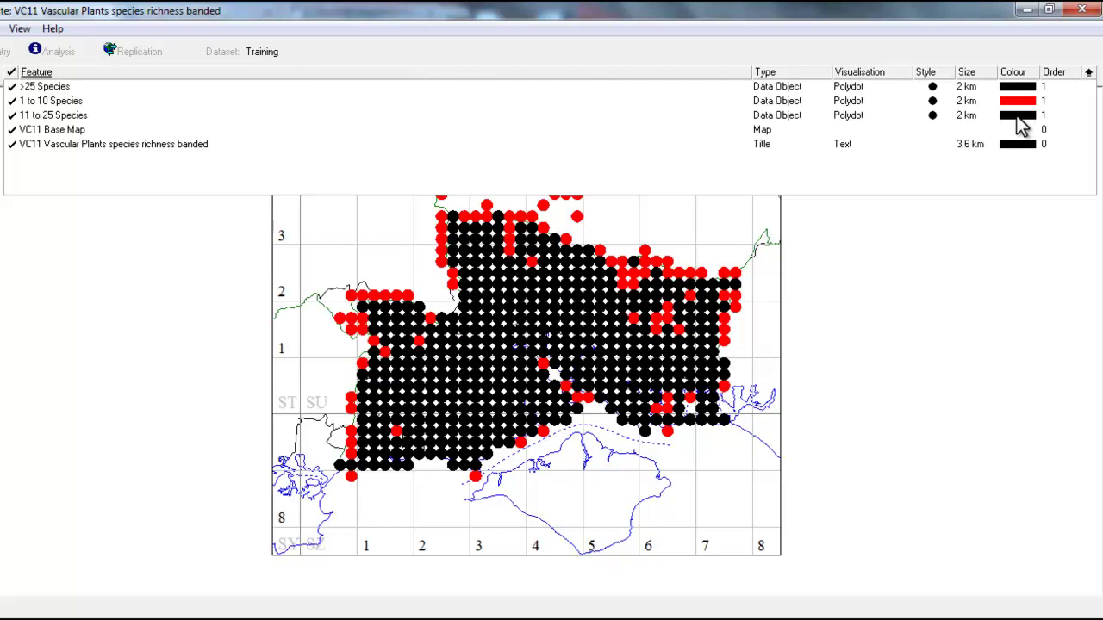
{"action": "left_click", "coordinate": [1017, 118]}
{"action": "left_click", "coordinate": [1019, 128]}
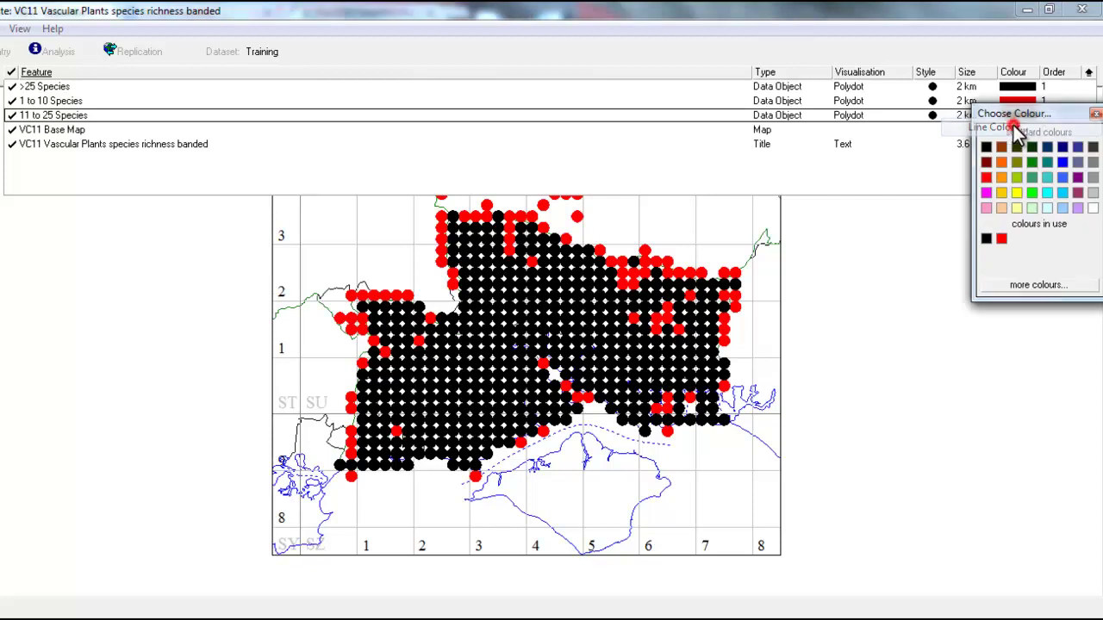
{"action": "left_click", "coordinate": [1063, 163]}
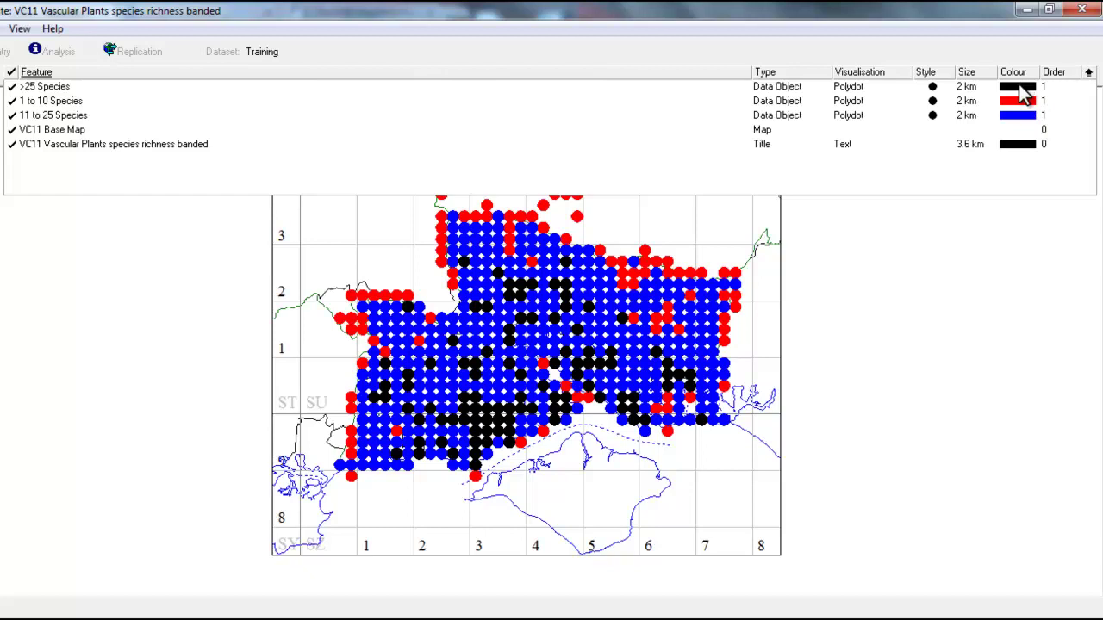
{"action": "left_click", "coordinate": [1018, 85]}
{"action": "left_click", "coordinate": [1018, 104]}
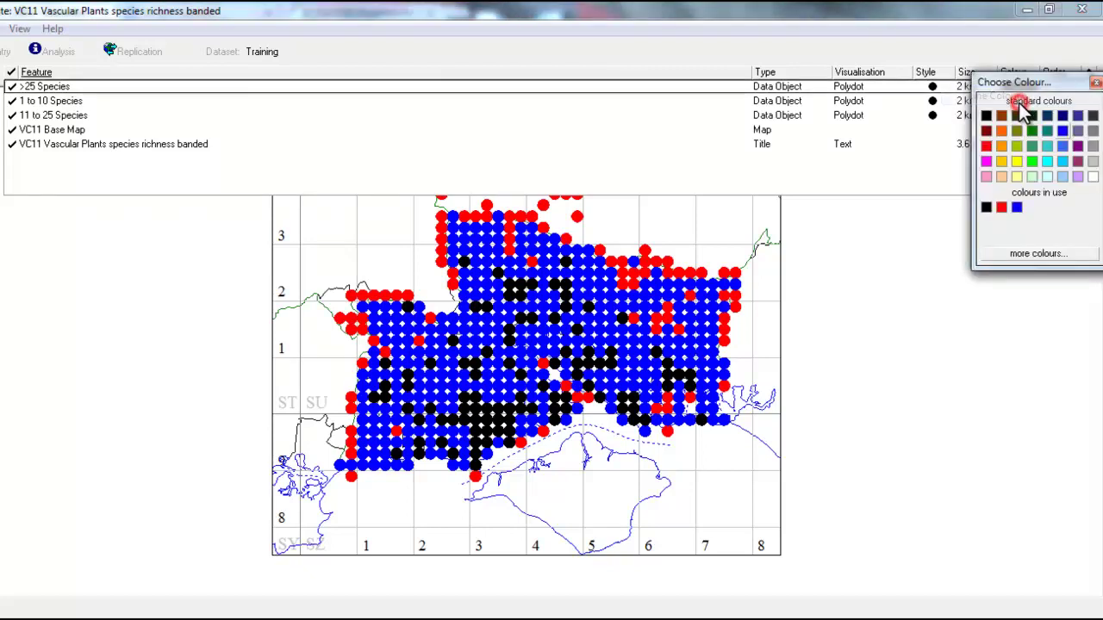
{"action": "left_click", "coordinate": [1032, 161]}
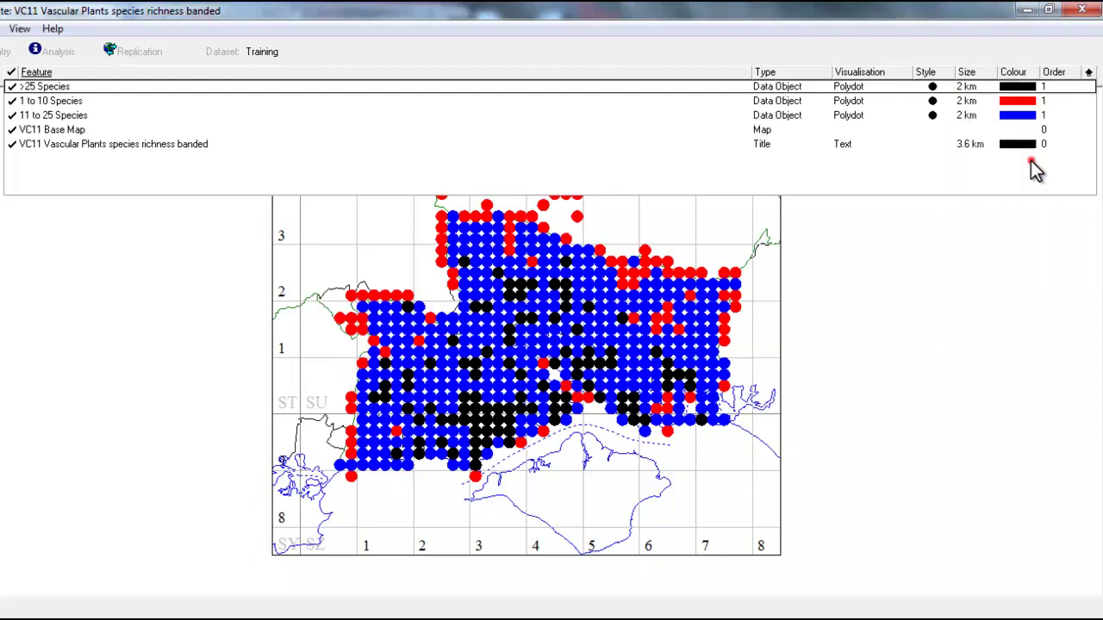
{"action": "left_click", "coordinate": [1089, 72]}
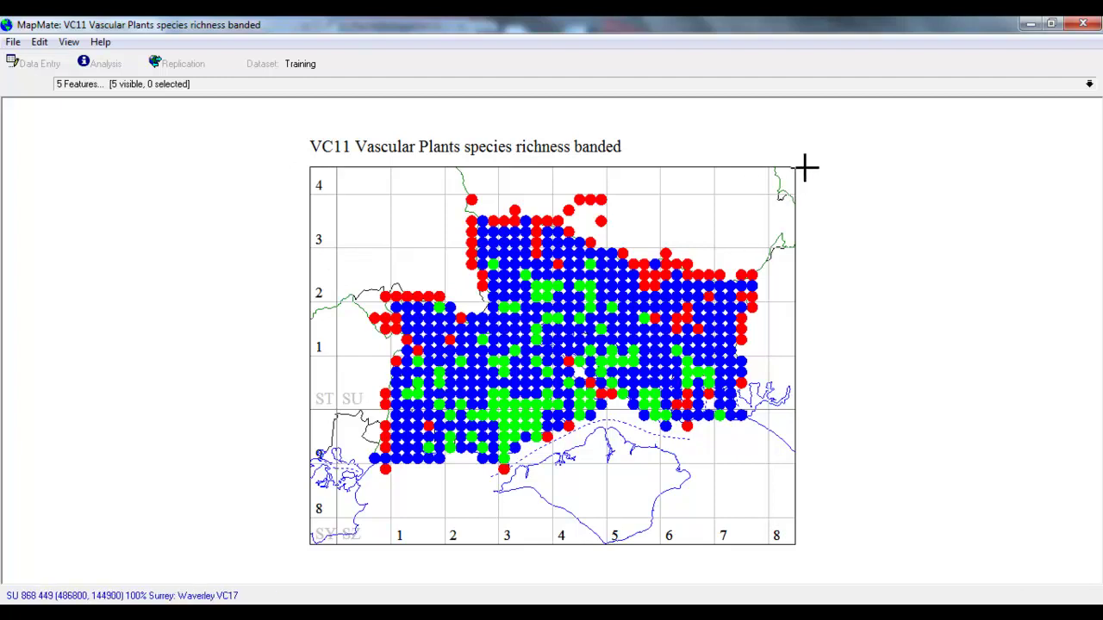
Mark out and keep a box right of the map, then insert a Key into it.
{"action": "mouse_move", "coordinate": [807, 165]}
{"action": "left_mouse_down"}
{"action": "mouse_move", "coordinate": [980, 356]}
{"action": "mouse_move", "coordinate": [1009, 361]}
{"action": "mouse_move", "coordinate": [1020, 422]}
{"action": "left_mouse_up"}
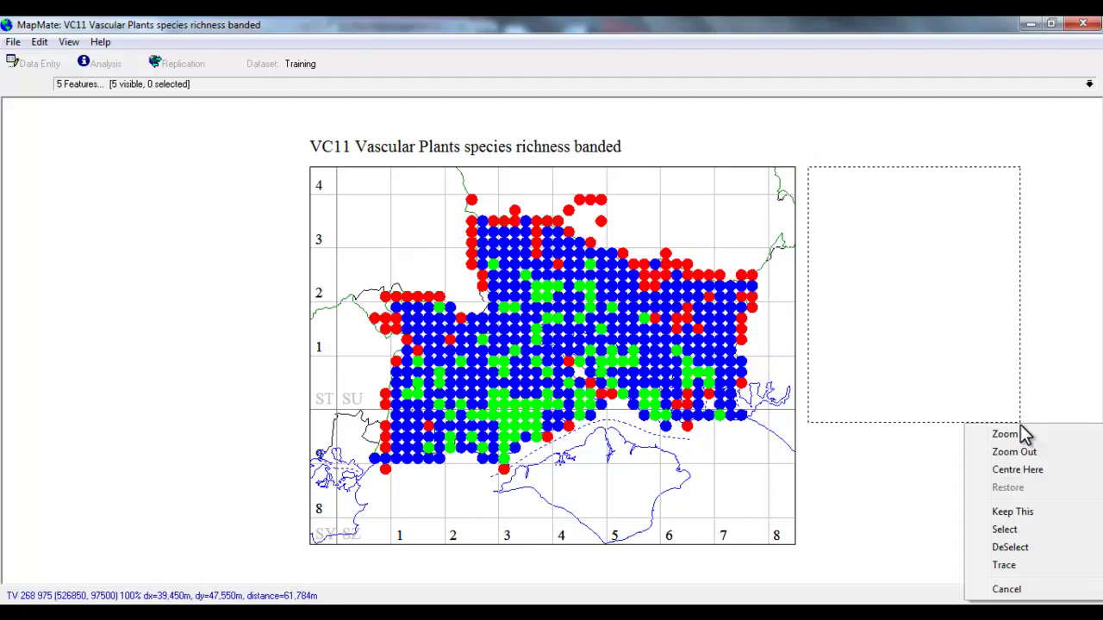
{"action": "left_click", "coordinate": [1029, 514]}
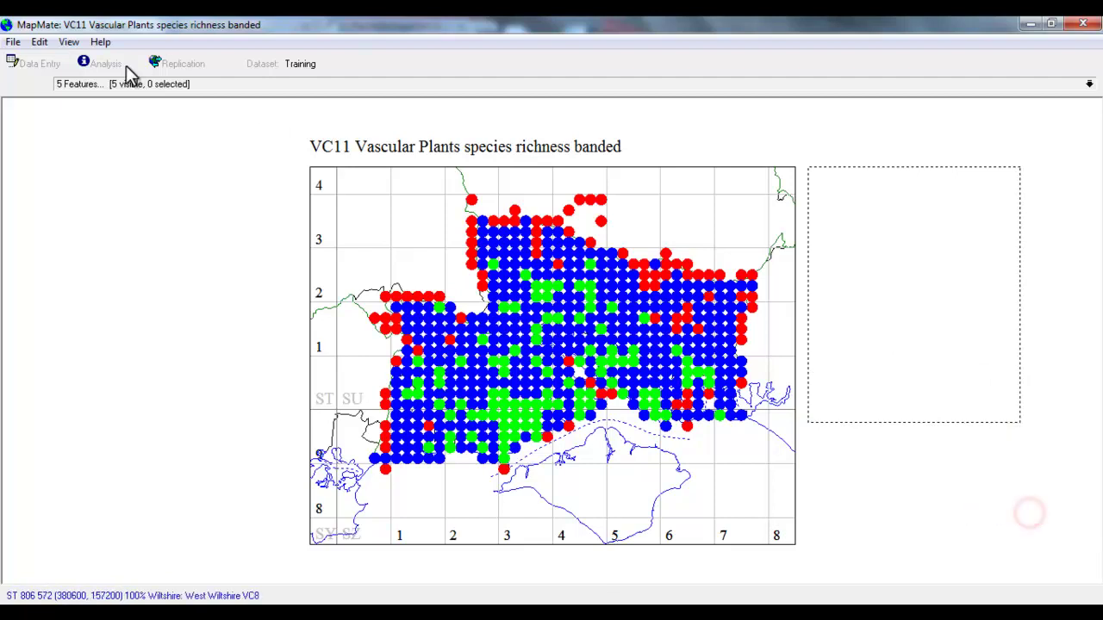
{"action": "left_click", "coordinate": [39, 42]}
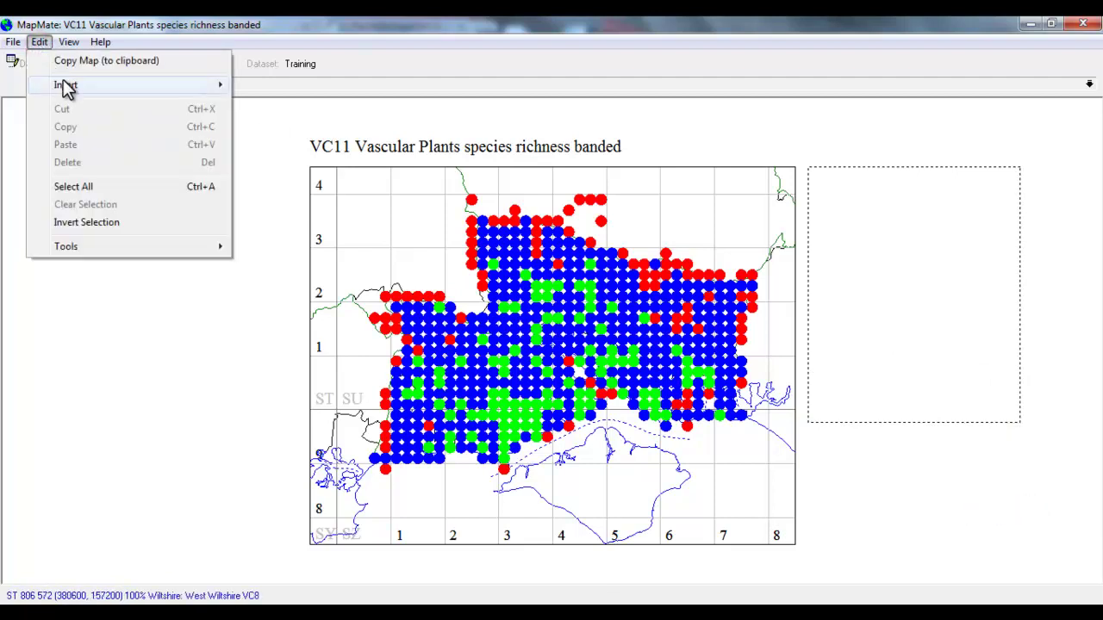
{"action": "mouse_move", "coordinate": [121, 85]}
{"action": "mouse_move", "coordinate": [297, 145]}
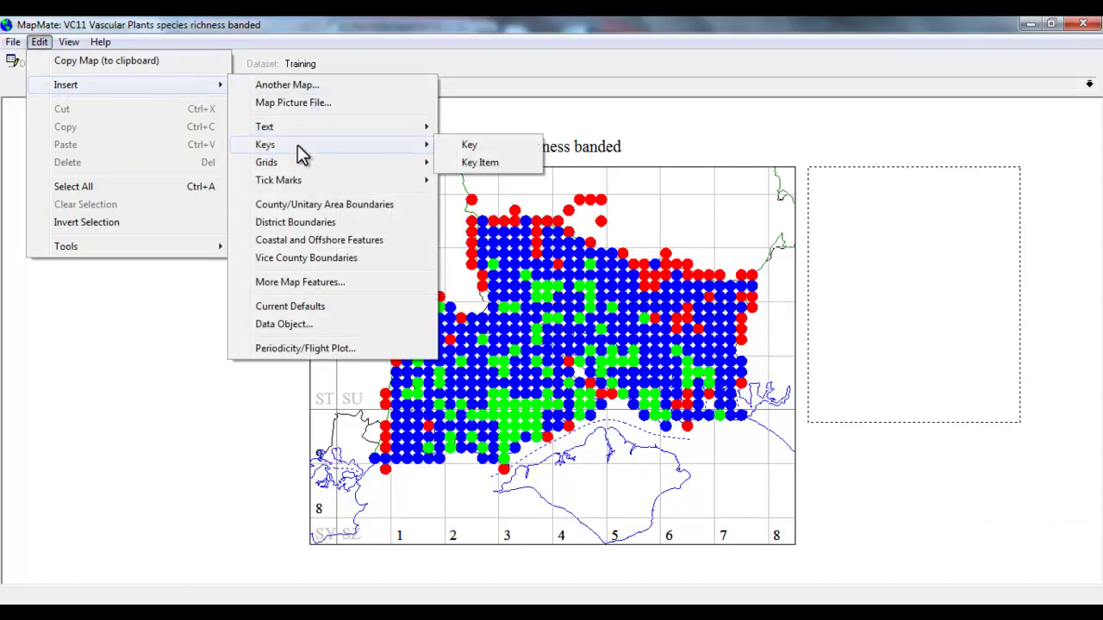
{"action": "left_click", "coordinate": [484, 144]}
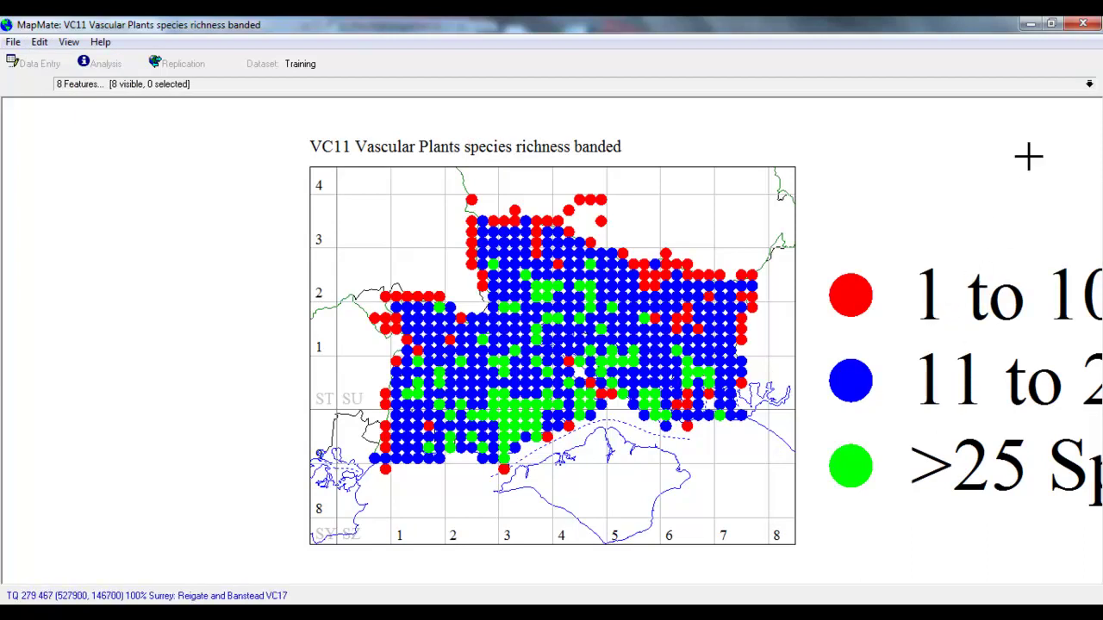
In the type-sorted feature list, set the 1 to 10 and 11 to 25 key sizes to User Defined 4000.
{"action": "left_click", "coordinate": [1090, 86]}
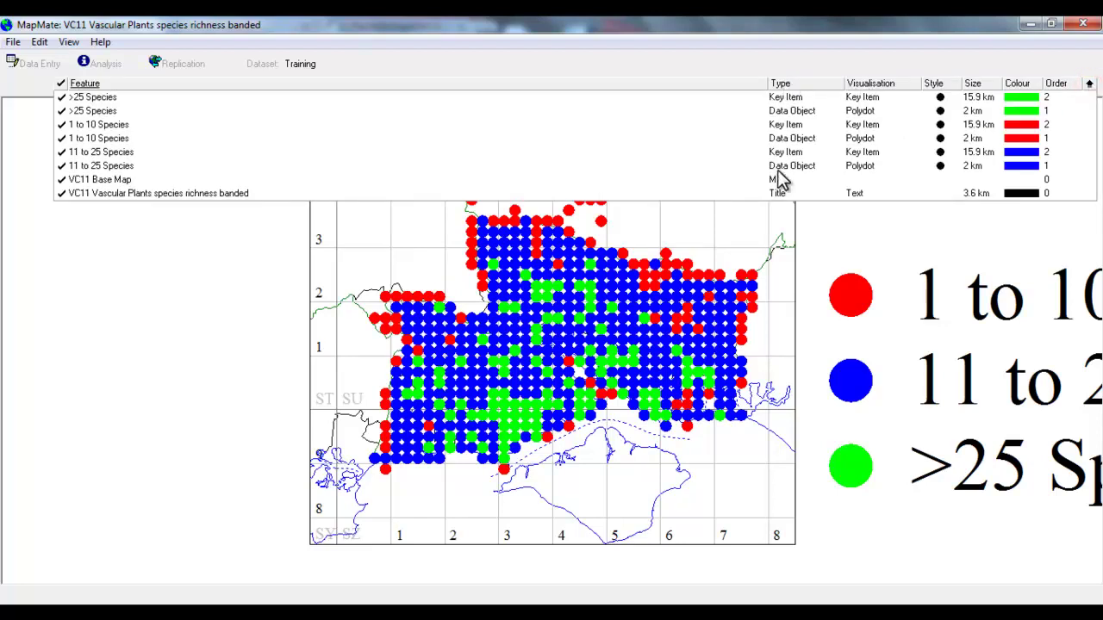
{"action": "left_click", "coordinate": [780, 86]}
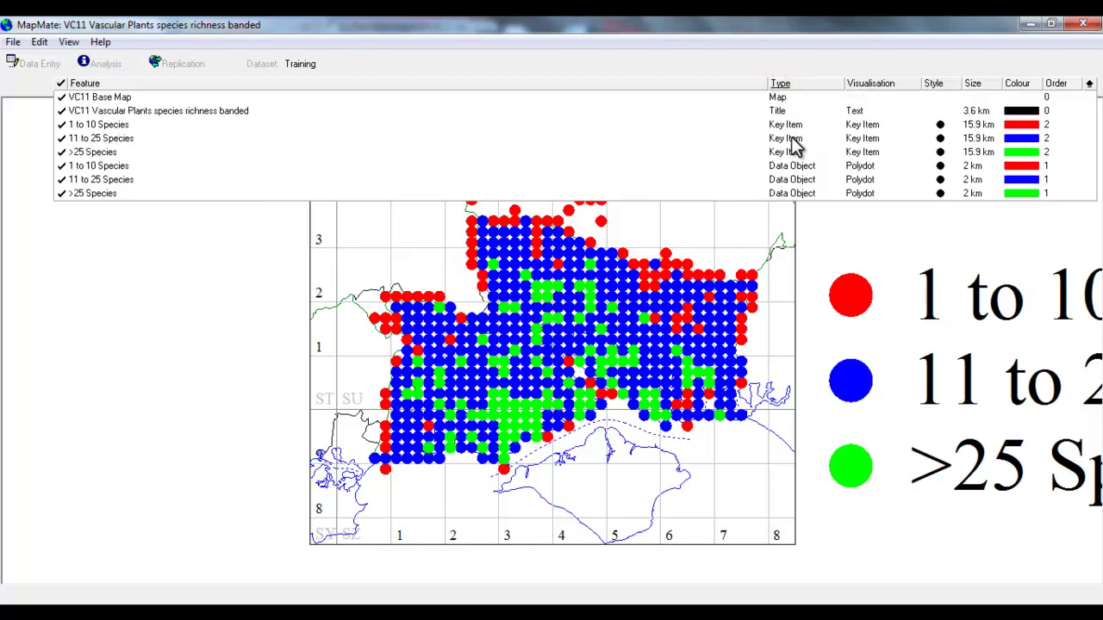
{"action": "left_click", "coordinate": [977, 126]}
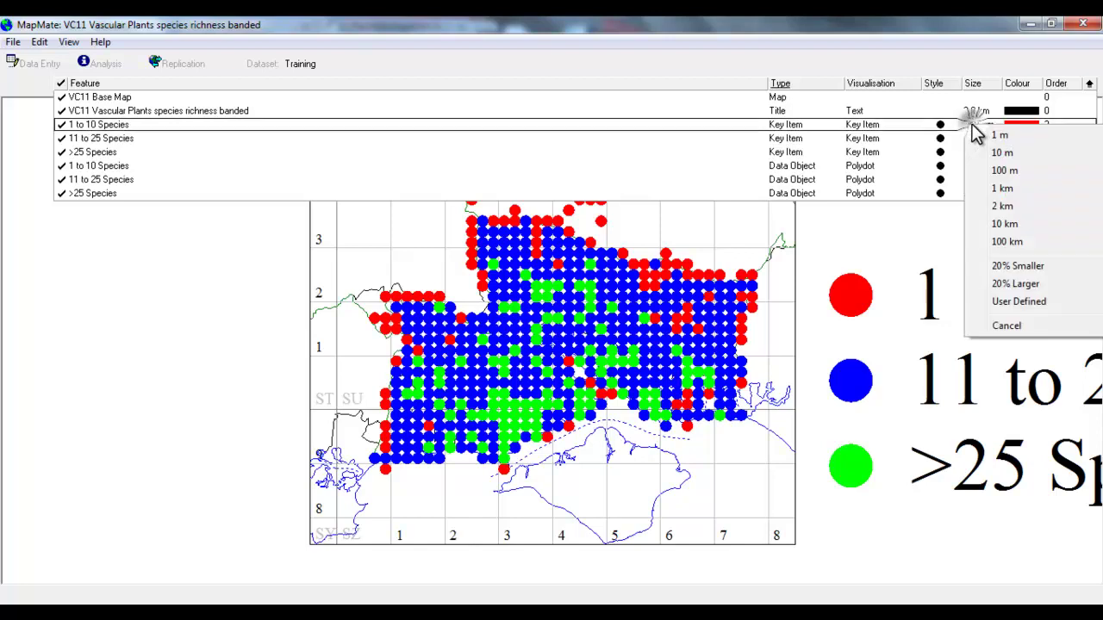
{"action": "left_click", "coordinate": [1020, 302]}
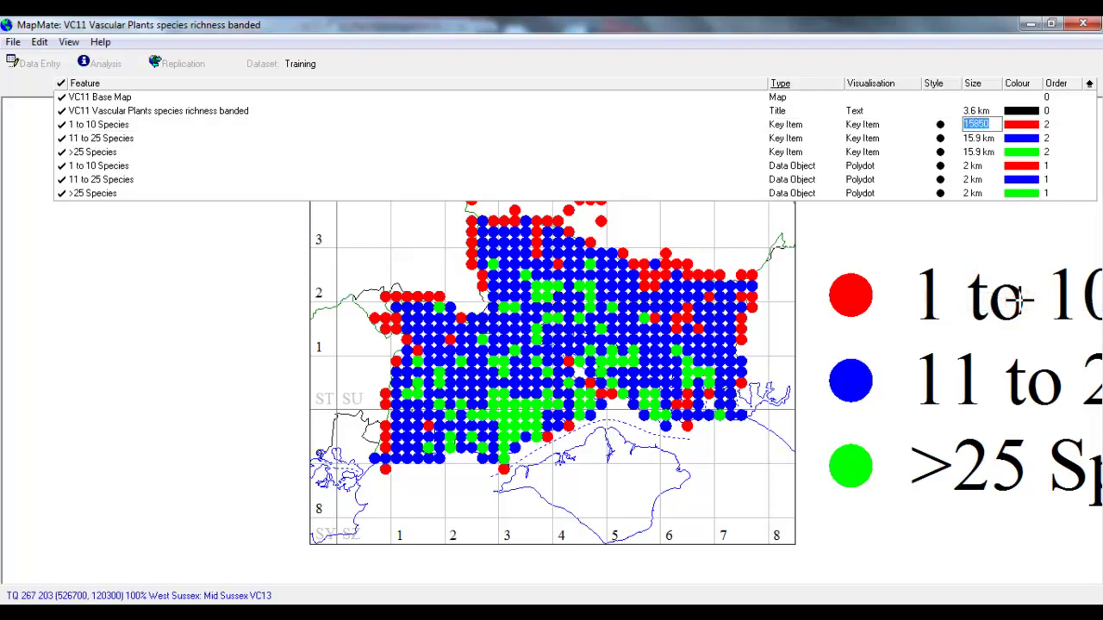
{"action": "type", "text": "4000"}
{"action": "key", "text": "Return"}
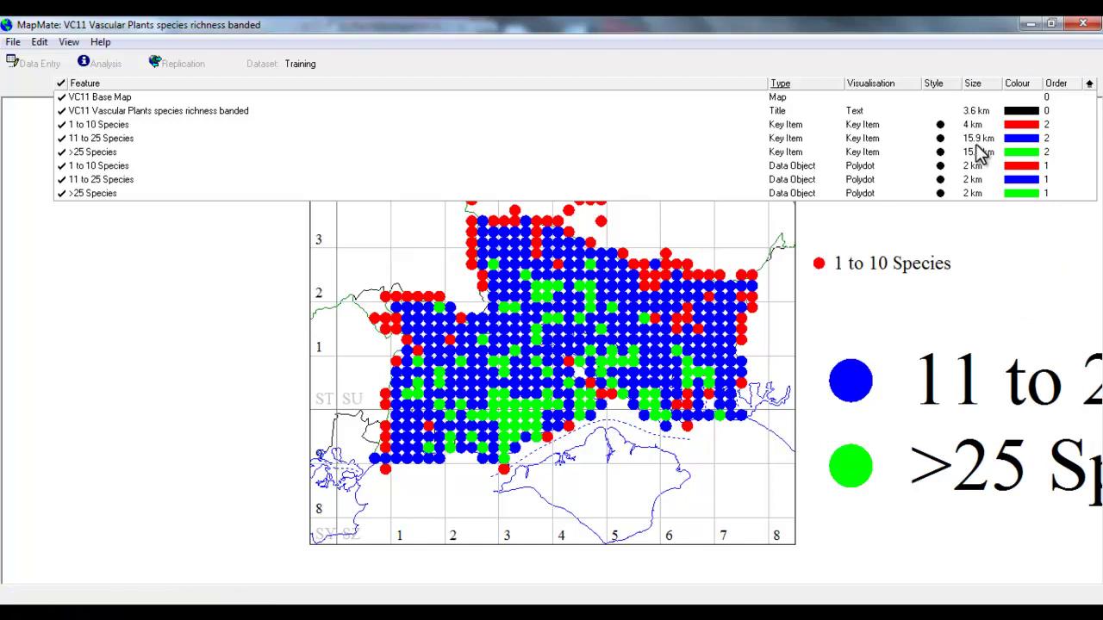
{"action": "left_click", "coordinate": [977, 140]}
{"action": "left_click", "coordinate": [1013, 317]}
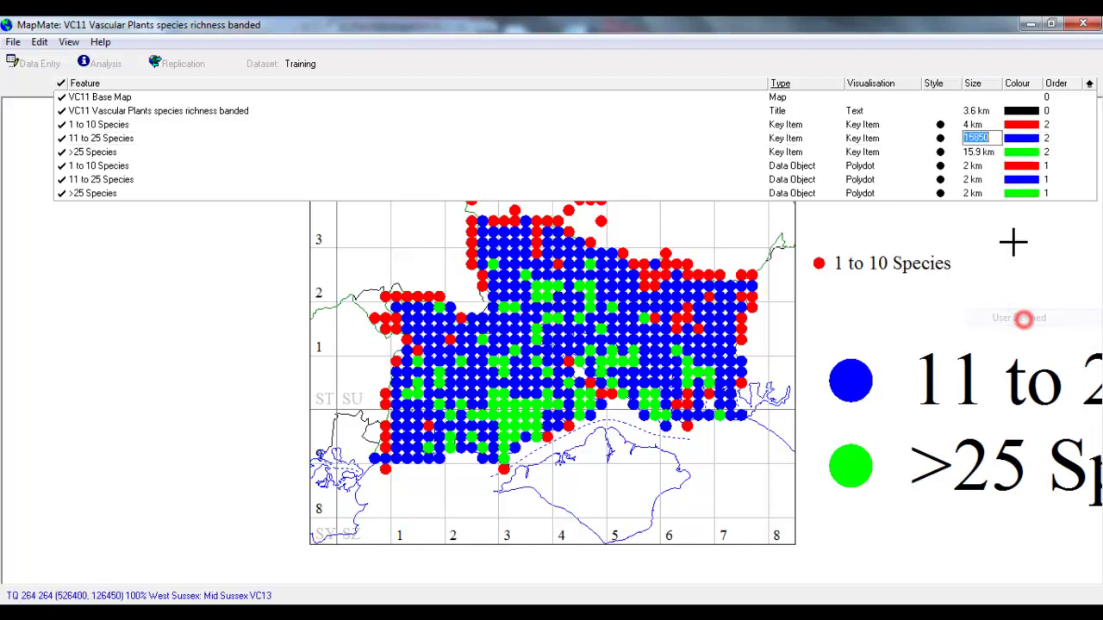
{"action": "type", "text": "4000"}
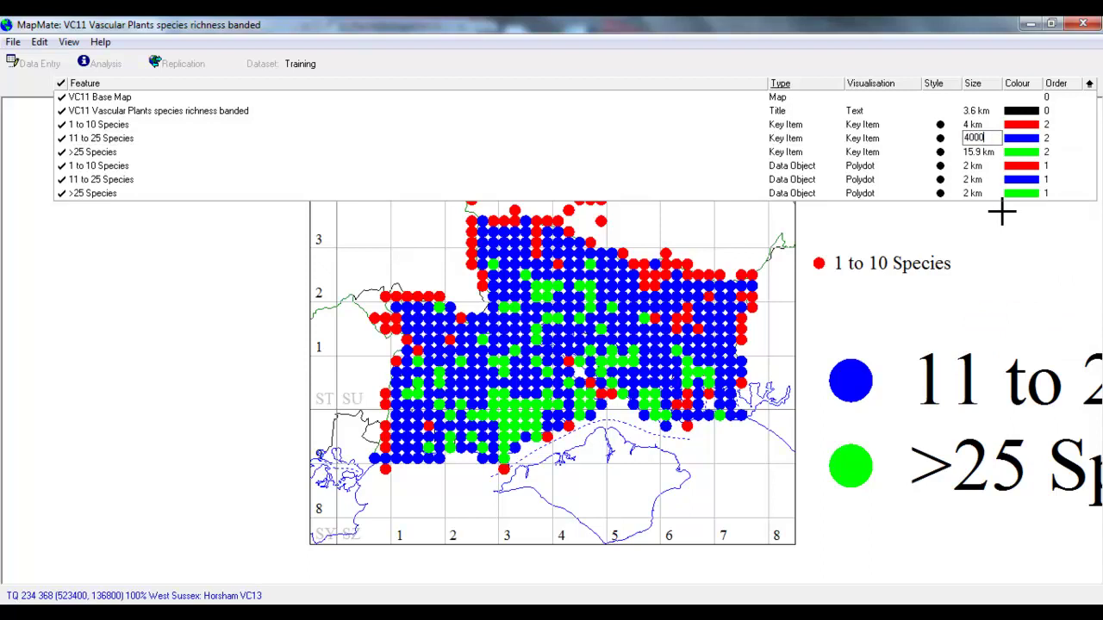
{"action": "key", "text": "Return"}
{"action": "left_click", "coordinate": [1091, 84]}
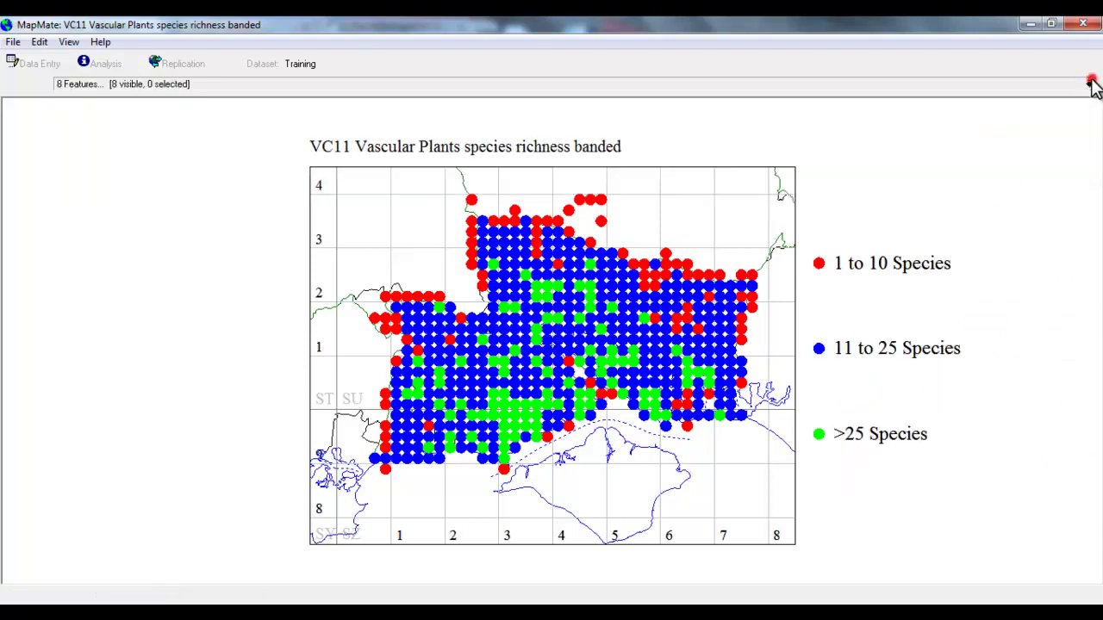